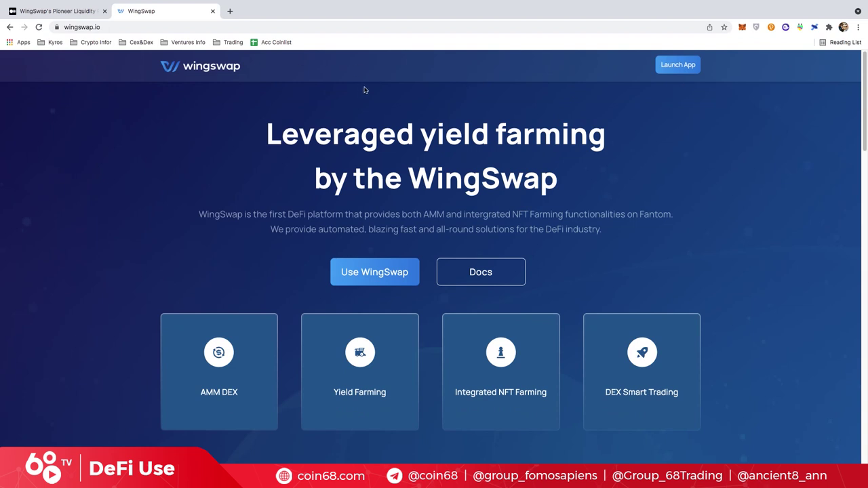
# Launch the WingSwap app and allow it to switch the MetaMask wallet to Fantom Opera Mainnet
pyautogui.click(682, 69)
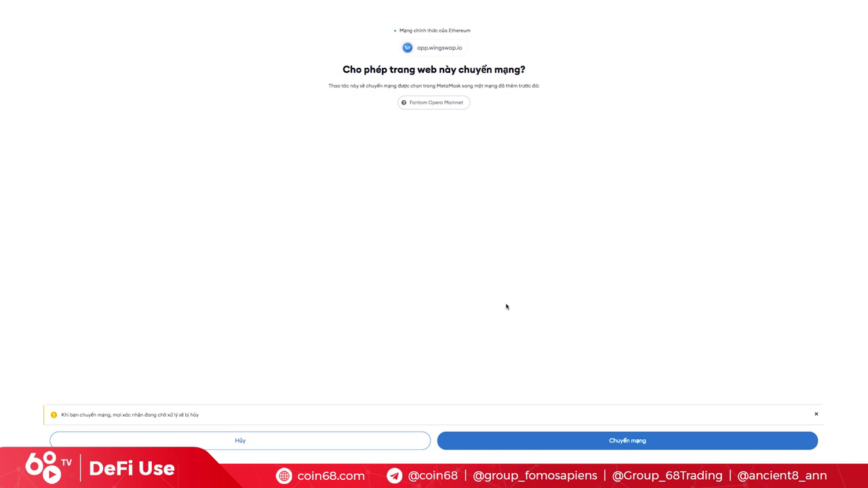
pyautogui.click(555, 440)
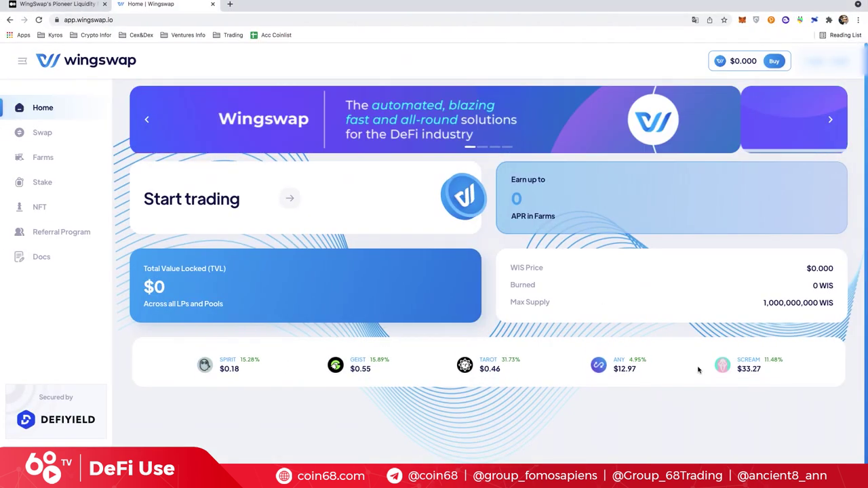
# Search the web for "fantom mainnet metamask setting" in a new tab and open Fantom's Set up Metamask guide
pyautogui.click(231, 6)
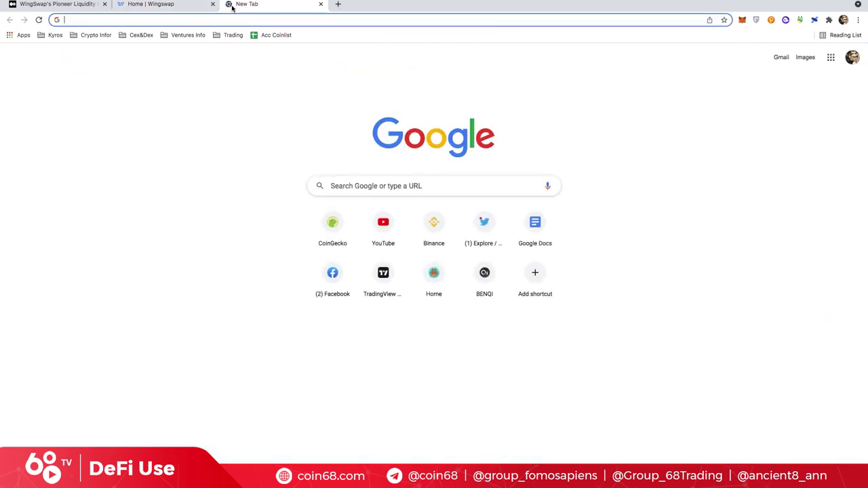
pyautogui.write('fantom ')
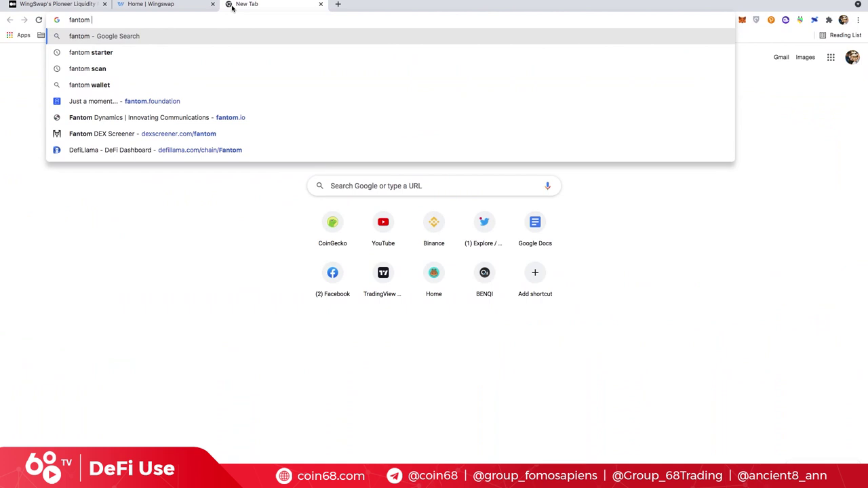
pyautogui.write('mainnet')
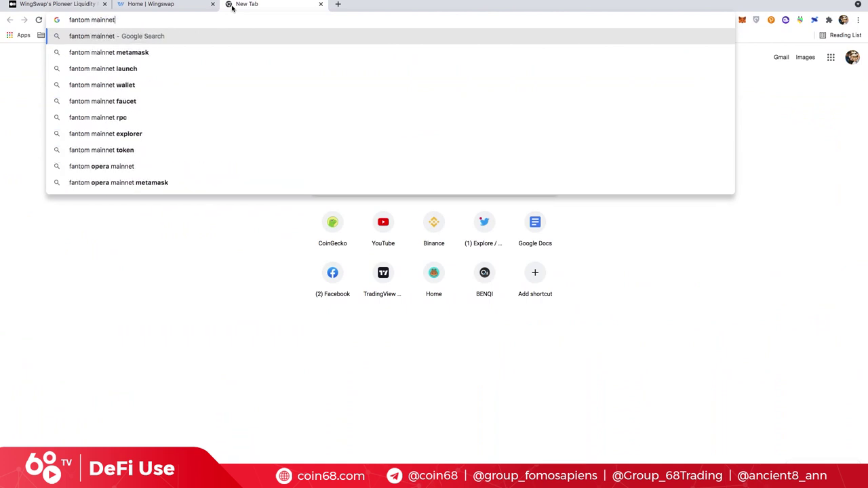
pyautogui.write(' me')
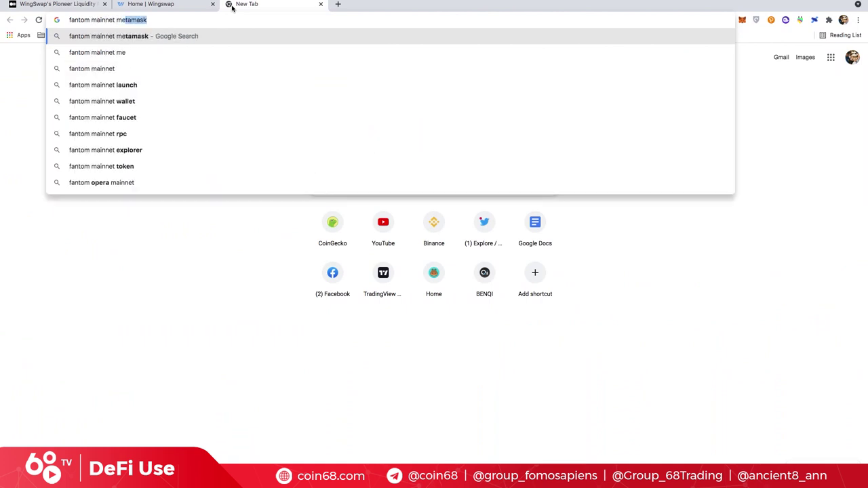
pyautogui.write('tamask setting')
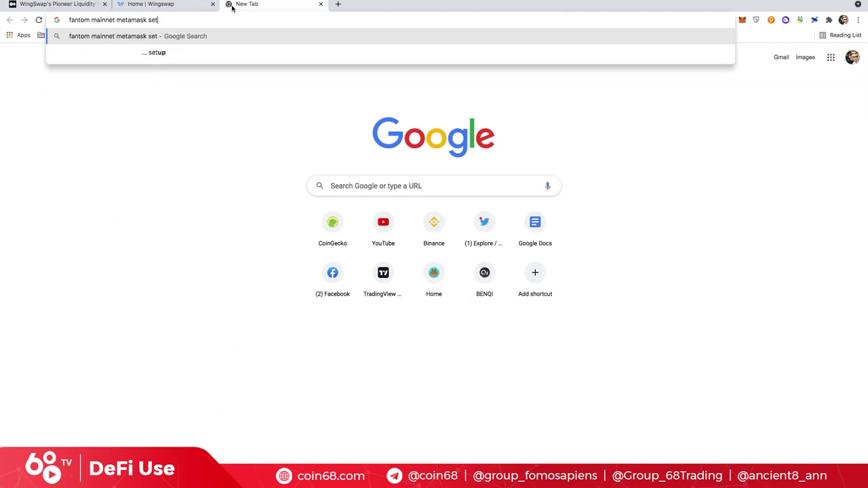
pyautogui.press('Return')
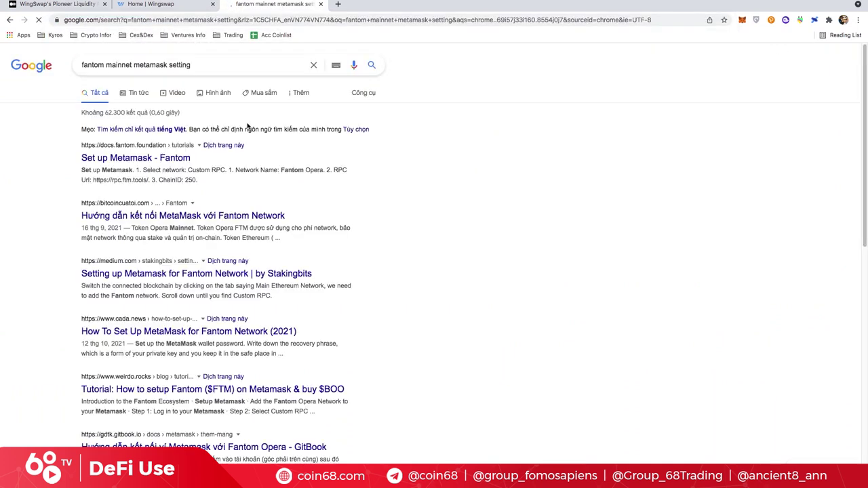
pyautogui.click(156, 163)
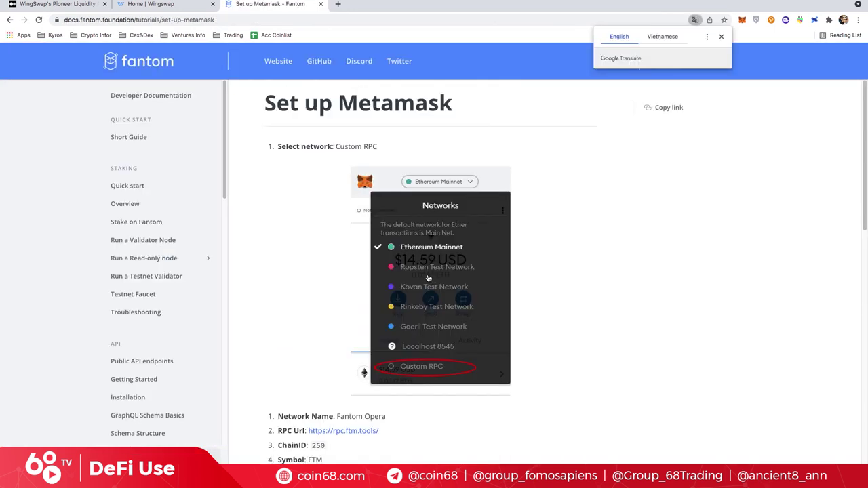
# Return to the WingSwap app and look through its Swap, Liquidity, Farms, Stake, NFT and Referral Program sections
pyautogui.click(151, 5)
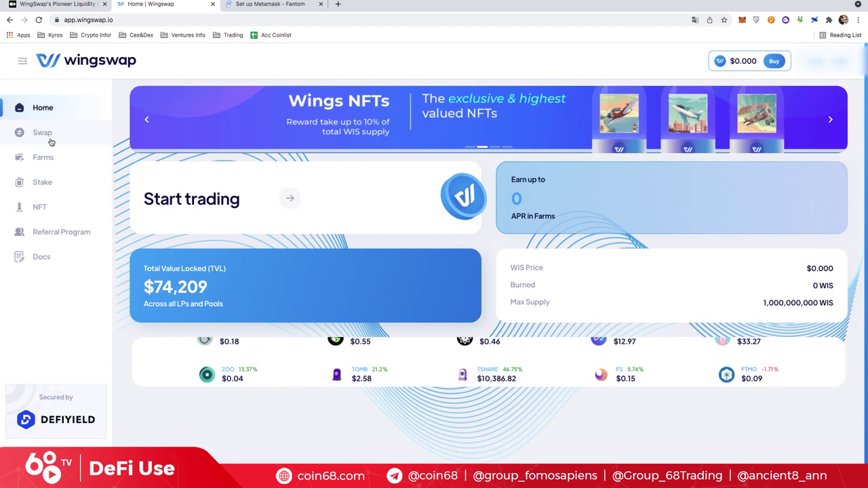
pyautogui.click(56, 136)
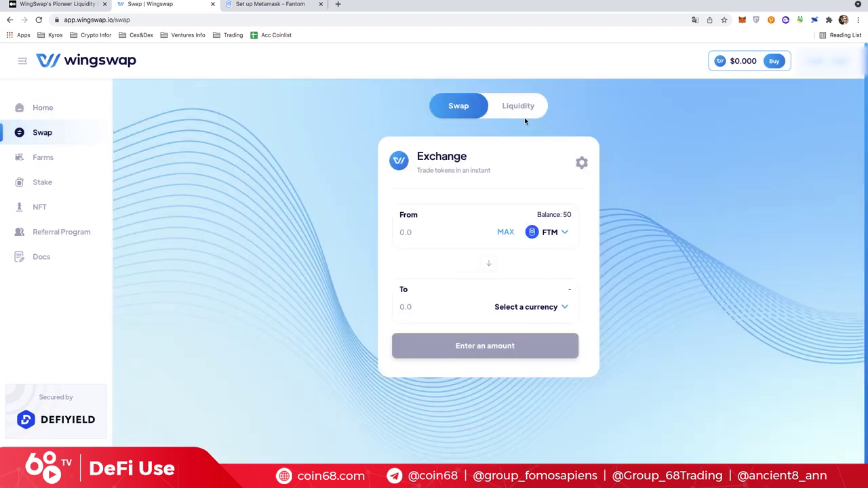
pyautogui.click(522, 114)
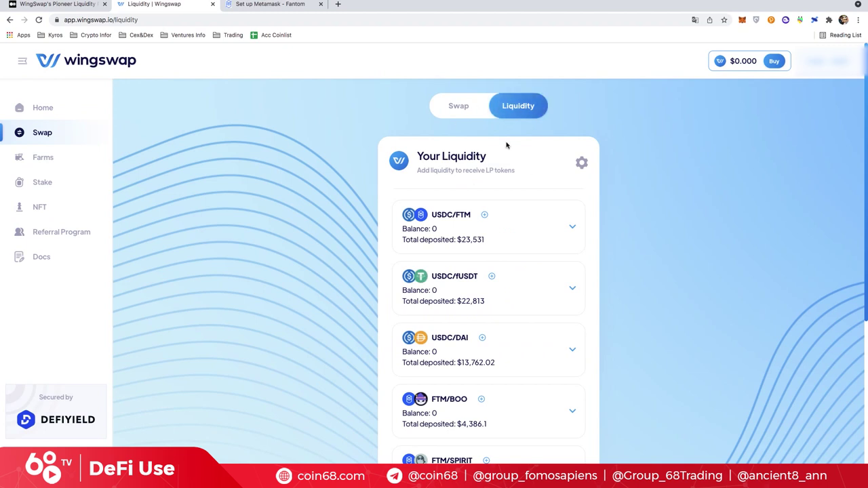
pyautogui.click(44, 162)
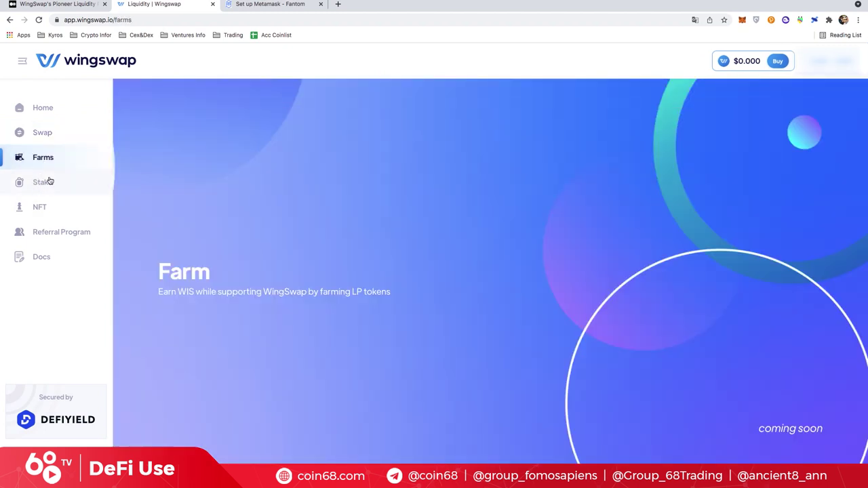
pyautogui.click(48, 182)
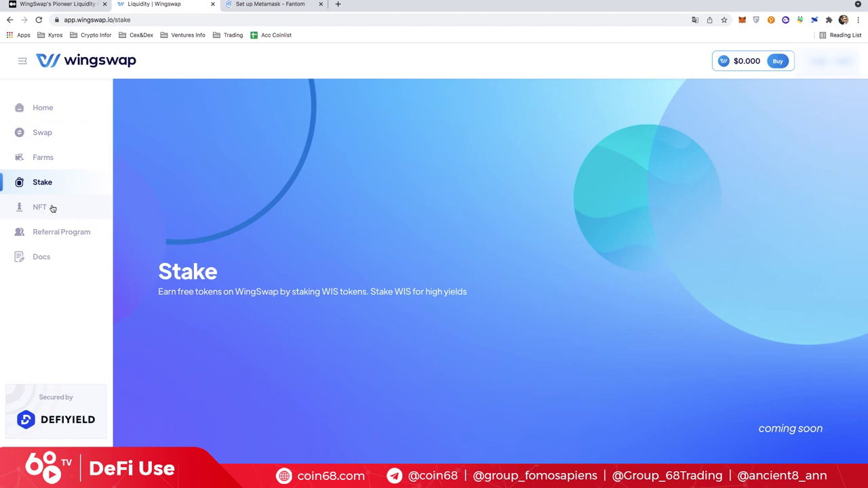
pyautogui.click(52, 208)
pyautogui.click(59, 237)
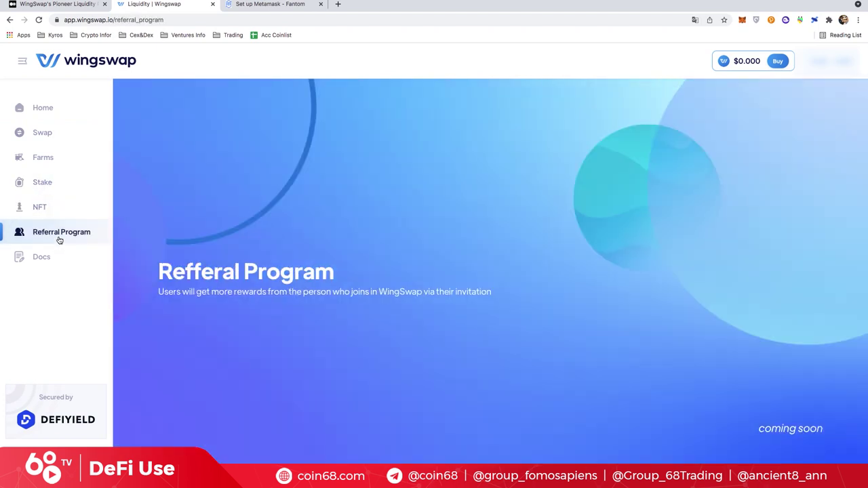
# Go back to WingSwap's Swap page and check the wallet's FTM balance in MetaMask
pyautogui.click(55, 139)
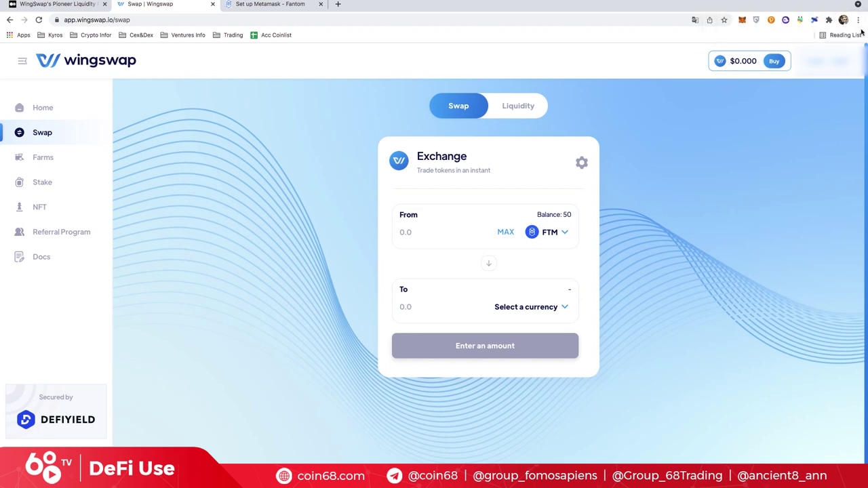
pyautogui.click(742, 21)
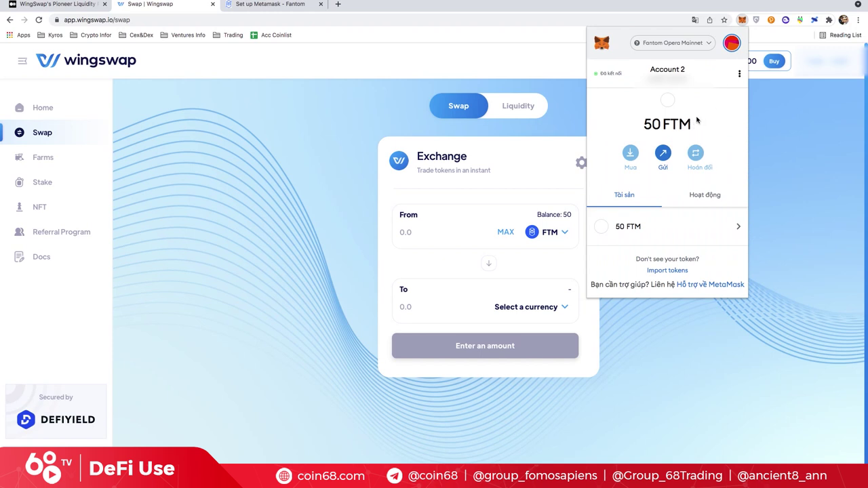
pyautogui.click(334, 168)
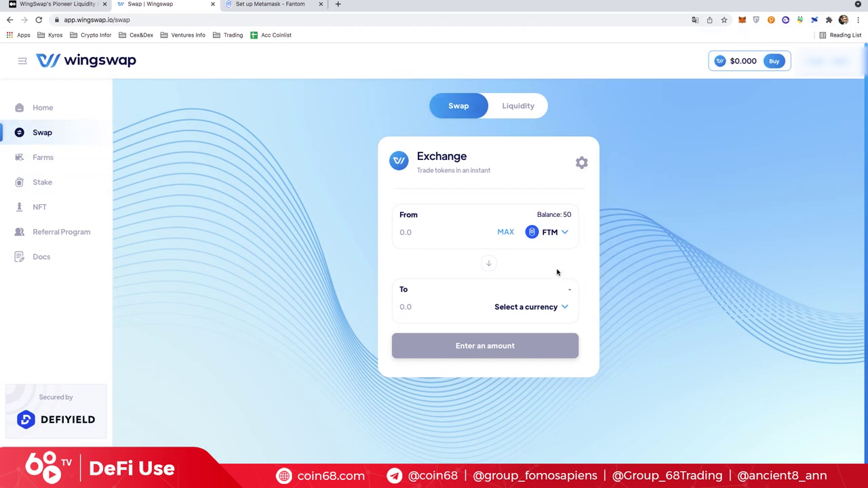
# Choose fUSDT as the token to receive and set the amount to swap to 30 FTM
pyautogui.click(537, 309)
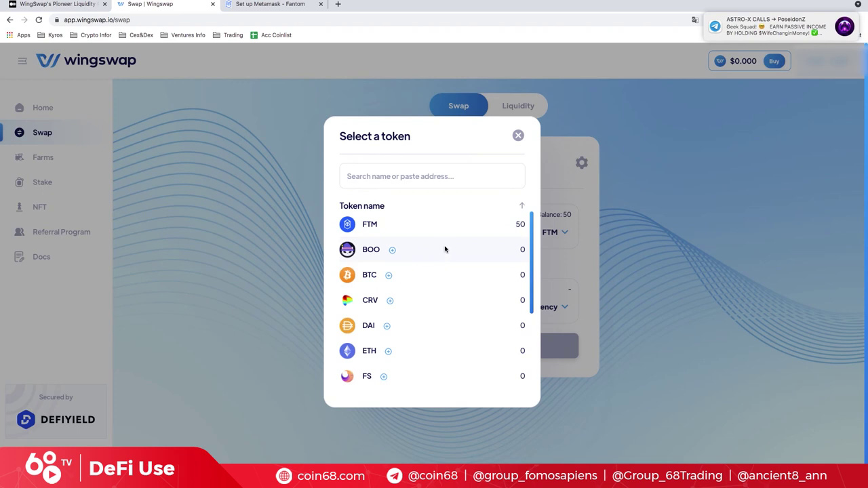
pyautogui.scroll(-3, 448, 251)
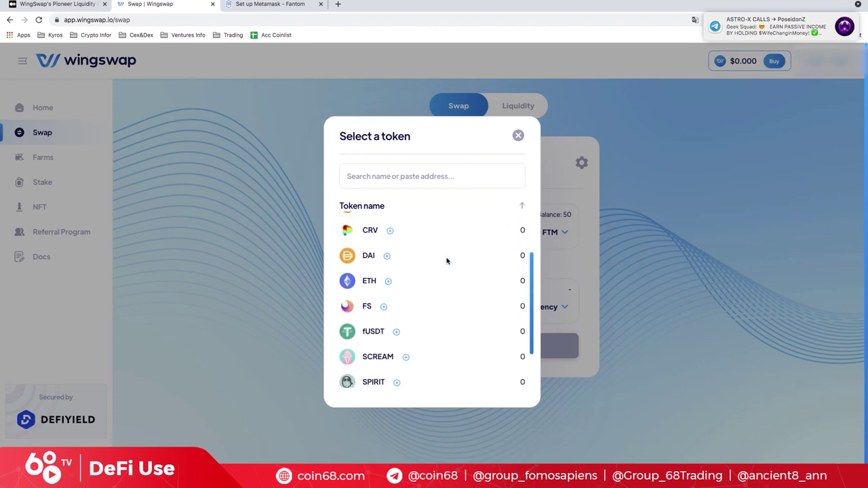
pyautogui.scroll(-2, 458, 265)
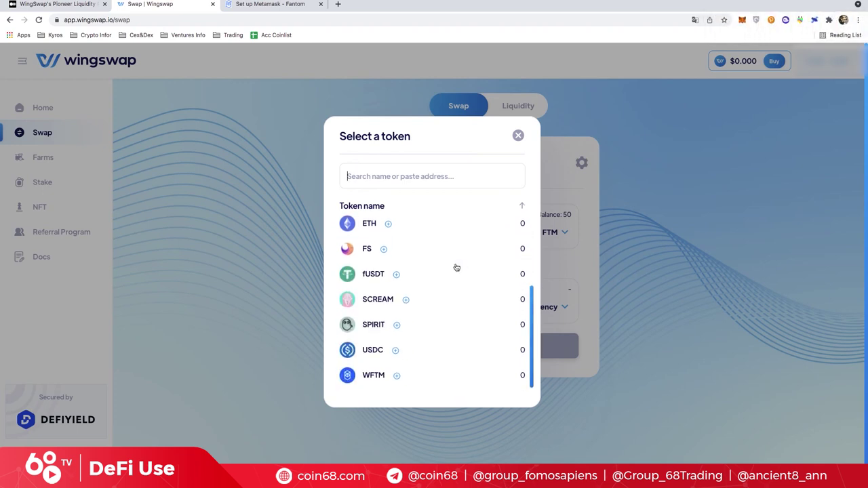
pyautogui.click(497, 278)
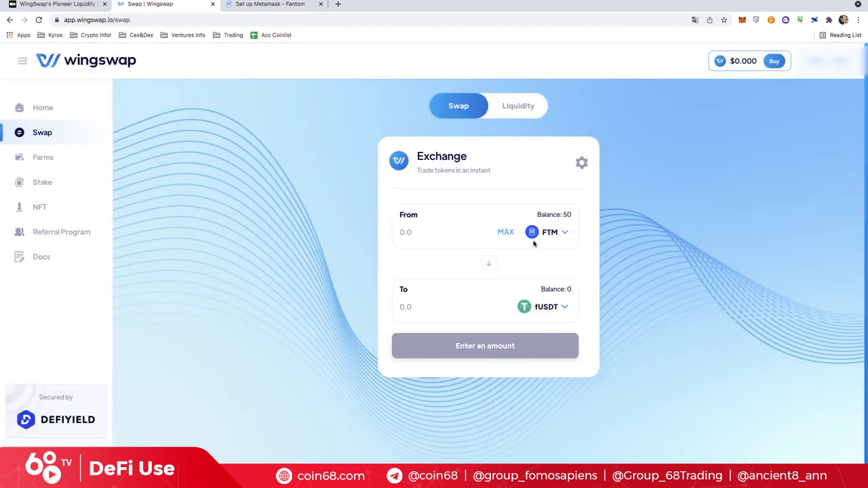
pyautogui.write('30')
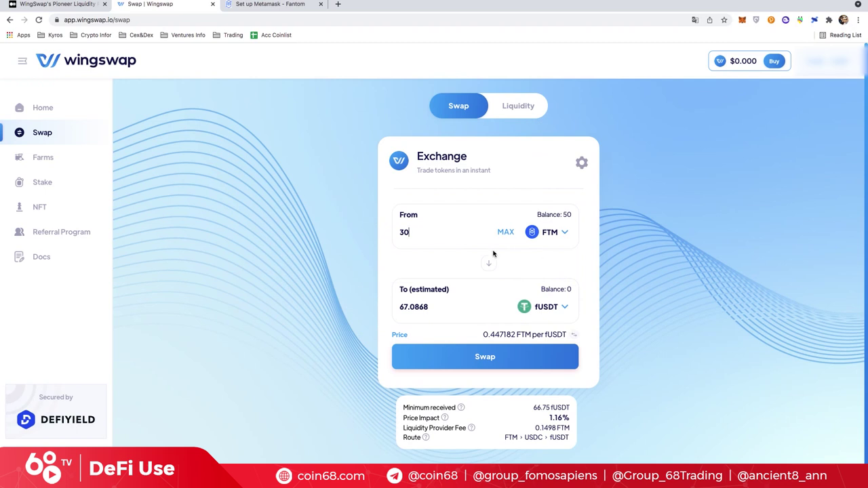
# Submit the FTM to fUSDT swap, confirm the transaction in MetaMask and dismiss the submission notice
pyautogui.scroll(-1, 589, 393)
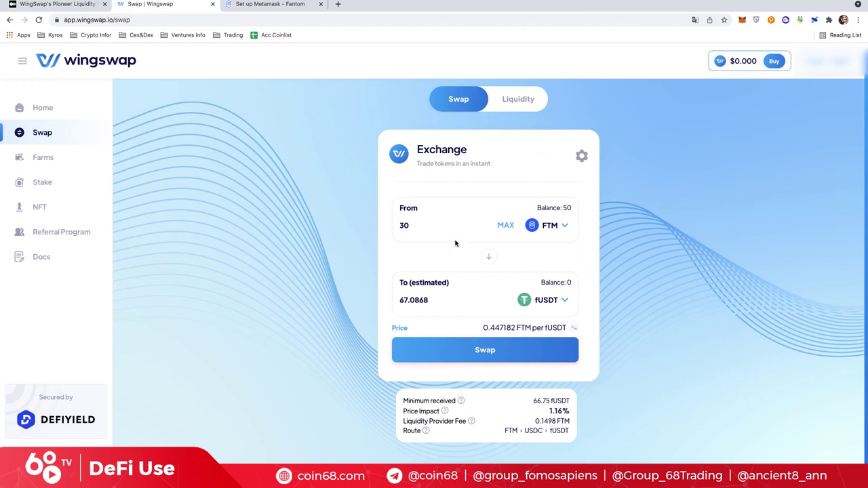
pyautogui.click(500, 349)
pyautogui.click(442, 378)
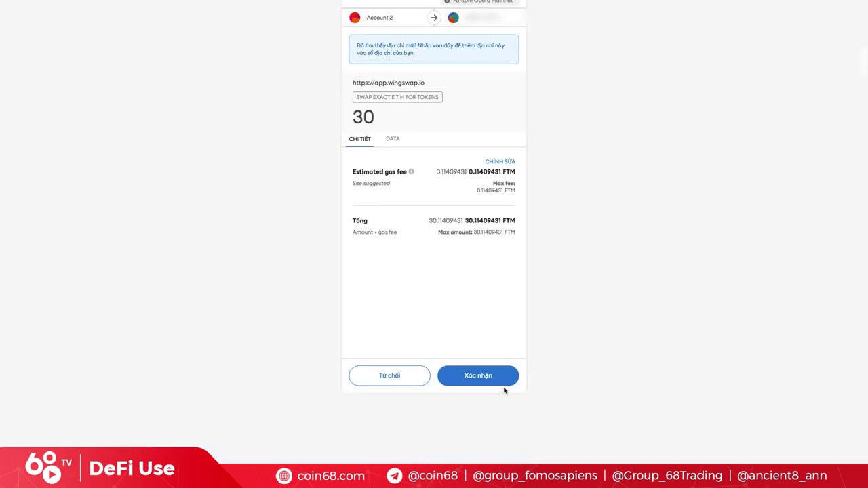
pyautogui.click(500, 381)
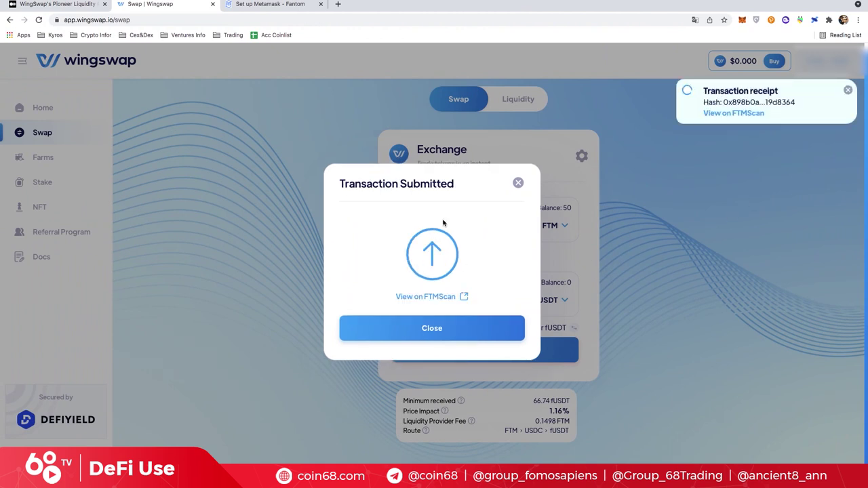
pyautogui.click(518, 183)
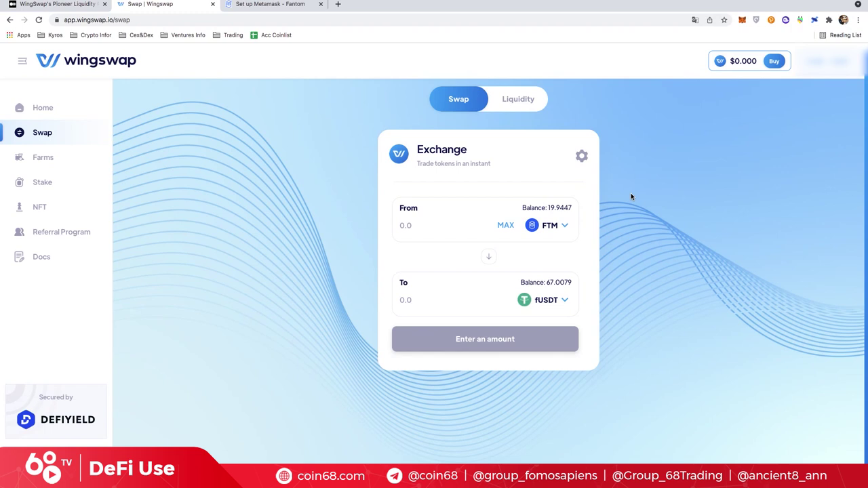
# Reverse the pair to swap the maximum fUSDT balance for FTM, and approve fUSDT access in MetaMask
pyautogui.click(490, 260)
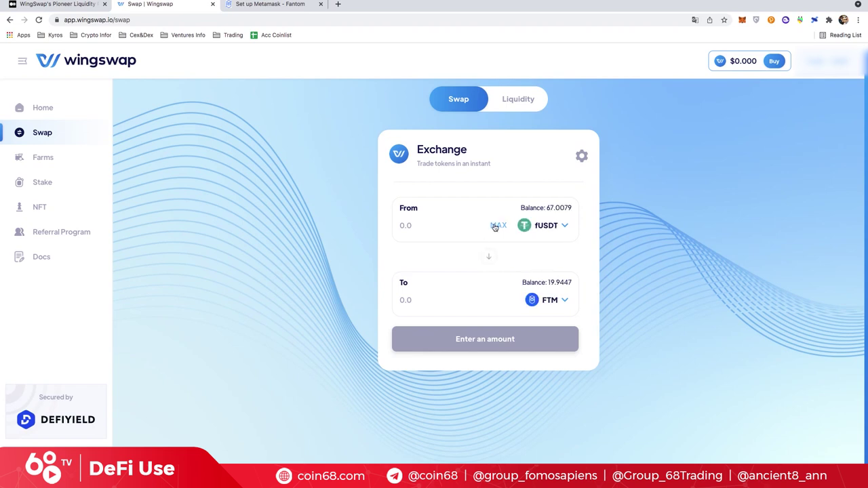
pyautogui.click(502, 225)
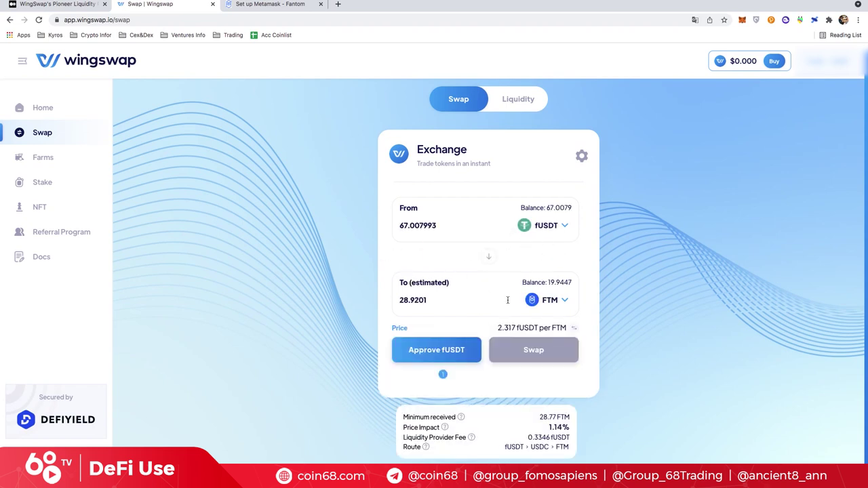
pyautogui.click(439, 354)
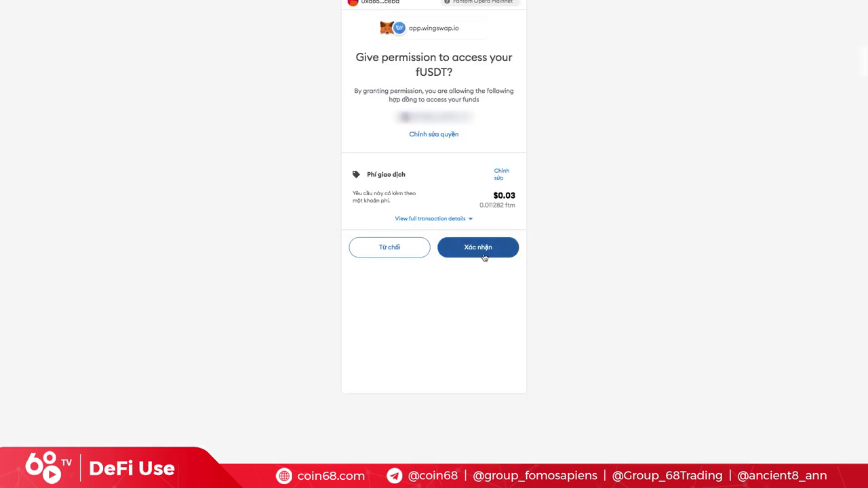
pyautogui.click(483, 256)
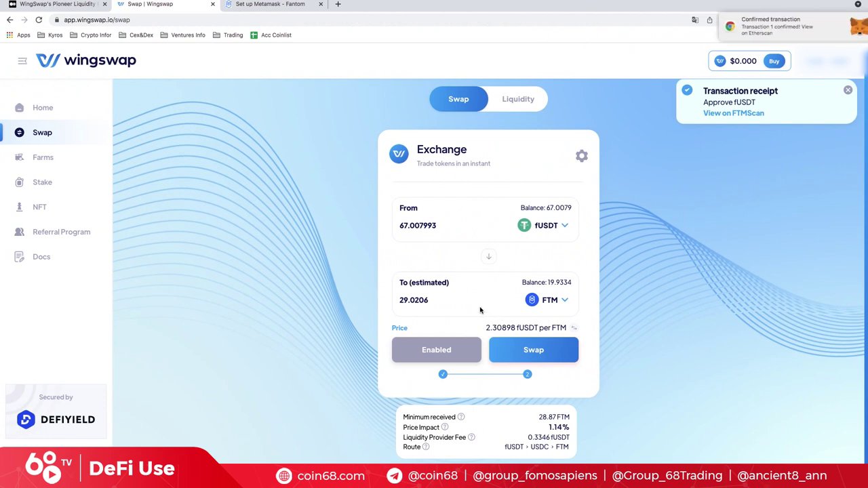
# Submit the fUSDT to FTM swap, confirm it in MetaMask and dismiss the transaction dialog
pyautogui.click(478, 303)
pyautogui.click(533, 350)
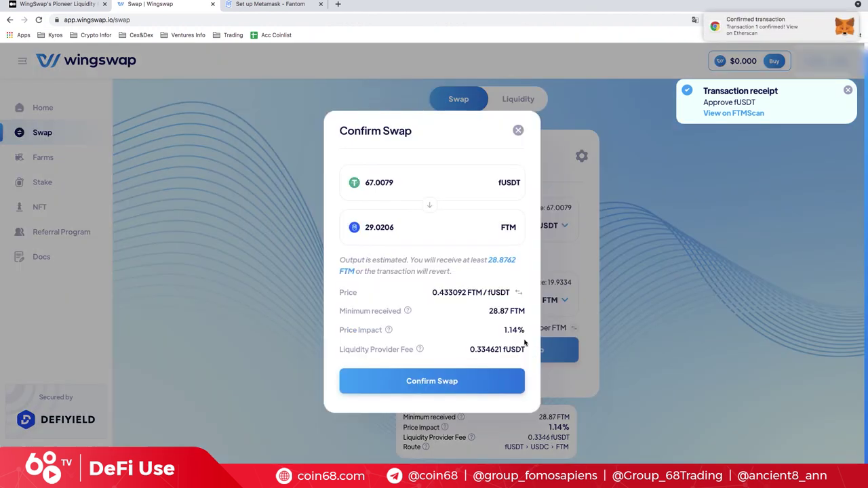
pyautogui.click(497, 382)
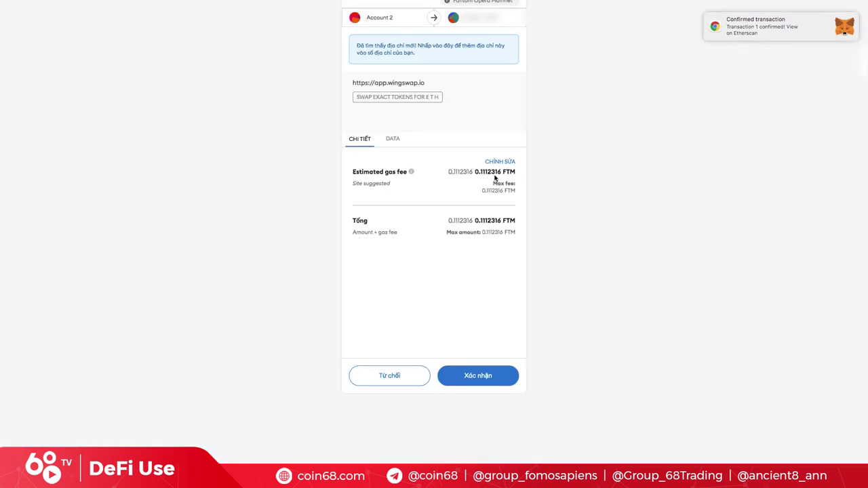
pyautogui.click(480, 381)
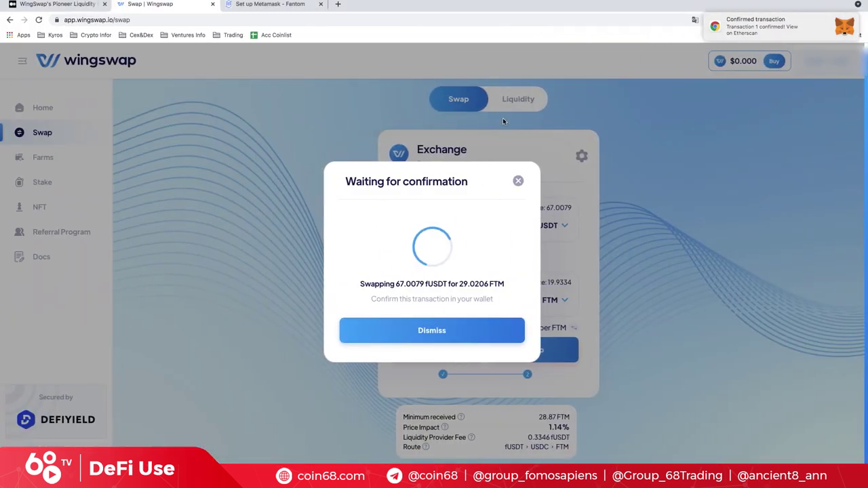
pyautogui.click(518, 181)
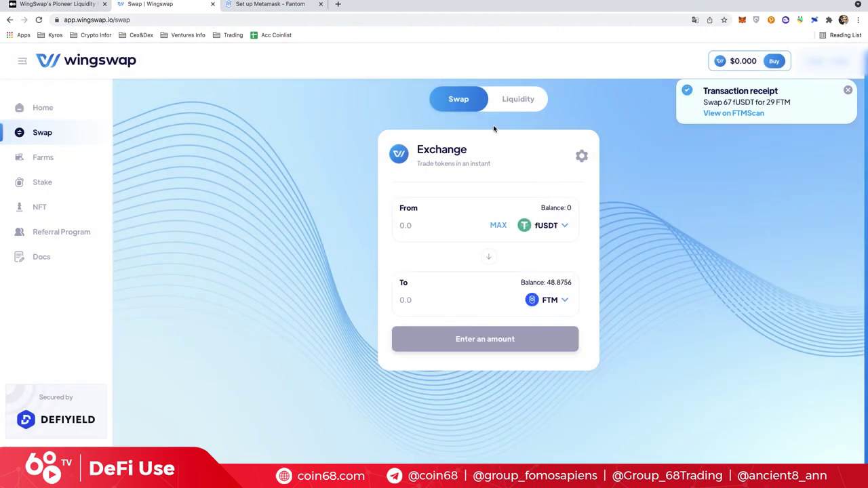
# Examine the liquidity pools offered on WingSwap, including their token pairs, deposited totals and wallet options
pyautogui.click(518, 101)
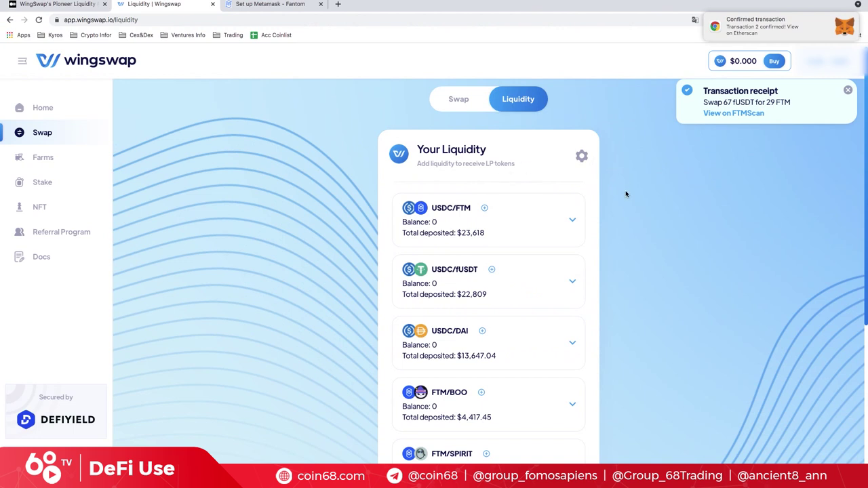
pyautogui.scroll(-5, 623, 195)
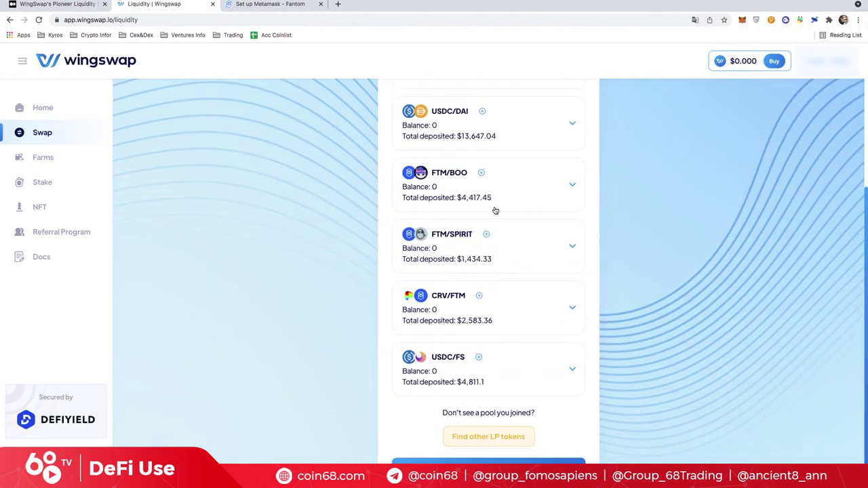
pyautogui.scroll(5, 495, 211)
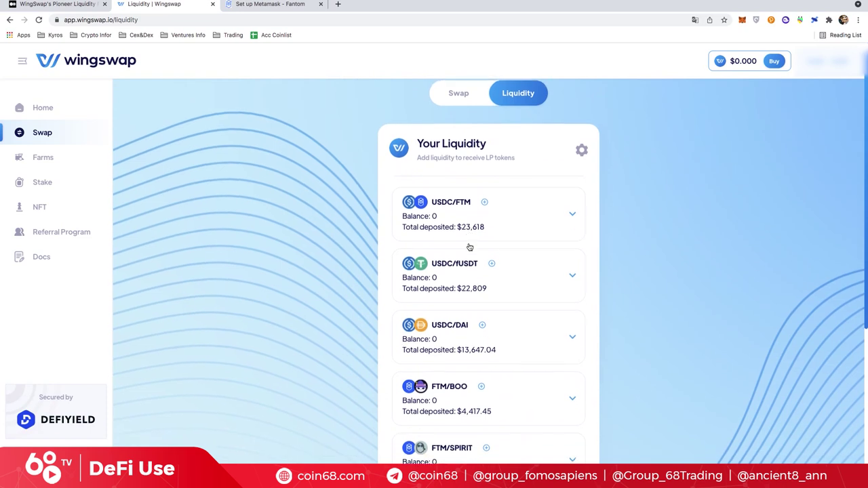
pyautogui.scroll(-2, 468, 247)
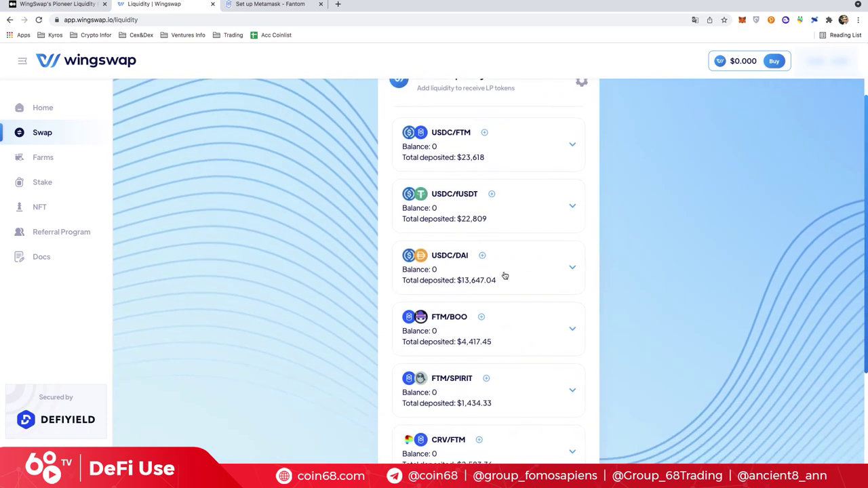
pyautogui.scroll(-2, 505, 267)
pyautogui.scroll(-2, 536, 277)
pyautogui.scroll(4, 530, 267)
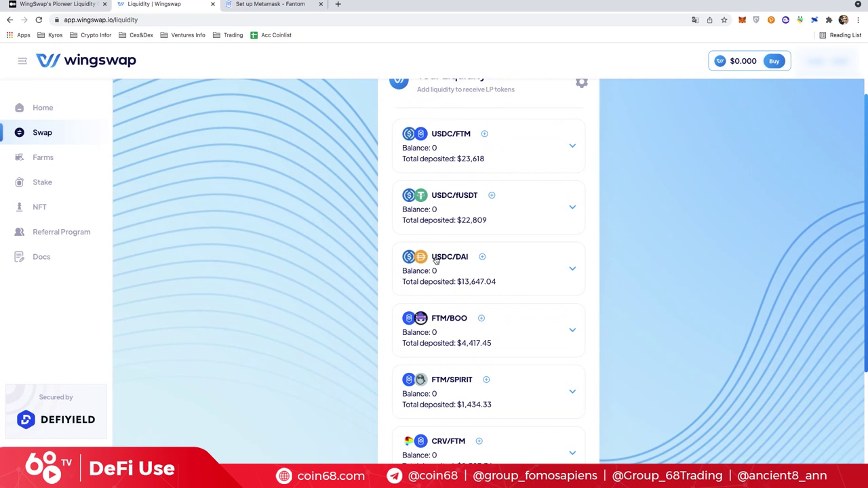
pyautogui.scroll(2, 512, 279)
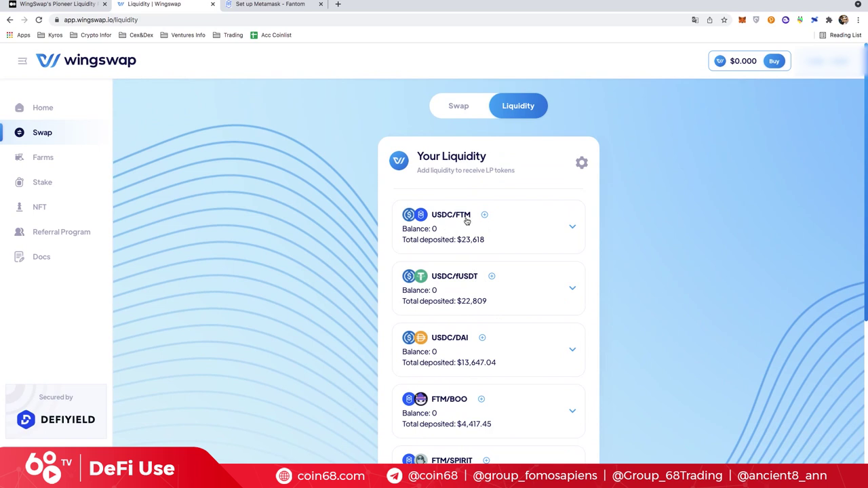
pyautogui.scroll(-1, 520, 255)
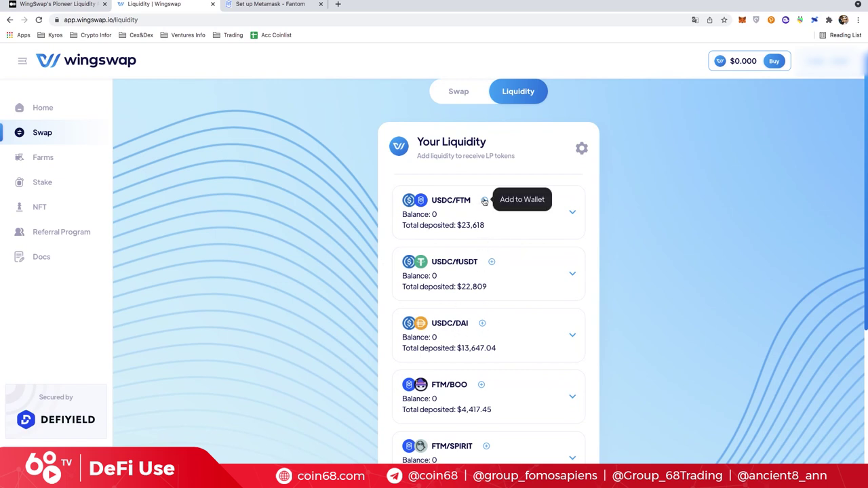
pyautogui.scroll(-1, 500, 203)
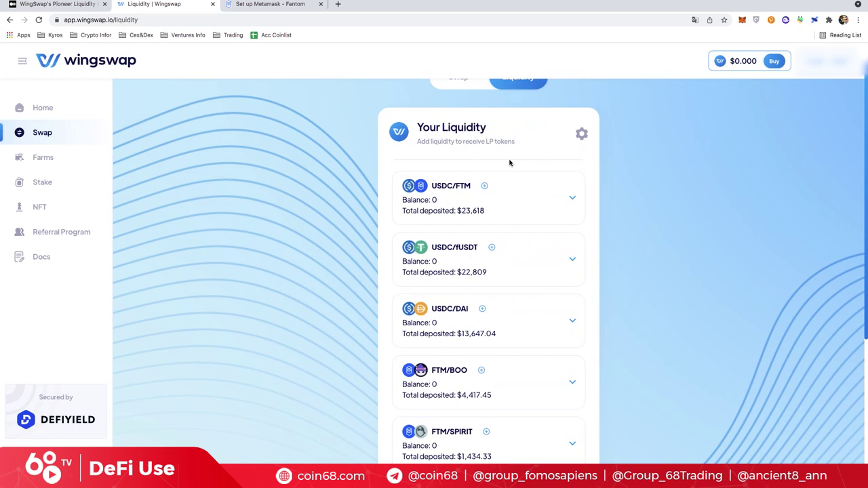
pyautogui.scroll(-2, 500, 192)
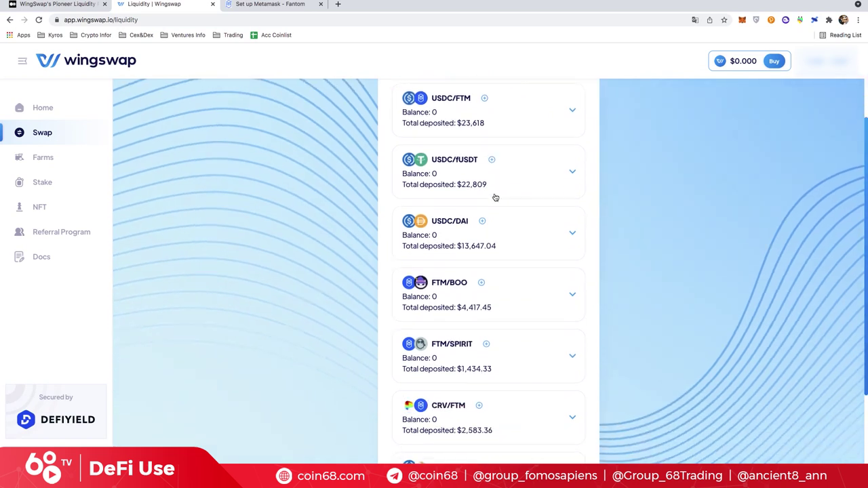
pyautogui.scroll(3, 495, 196)
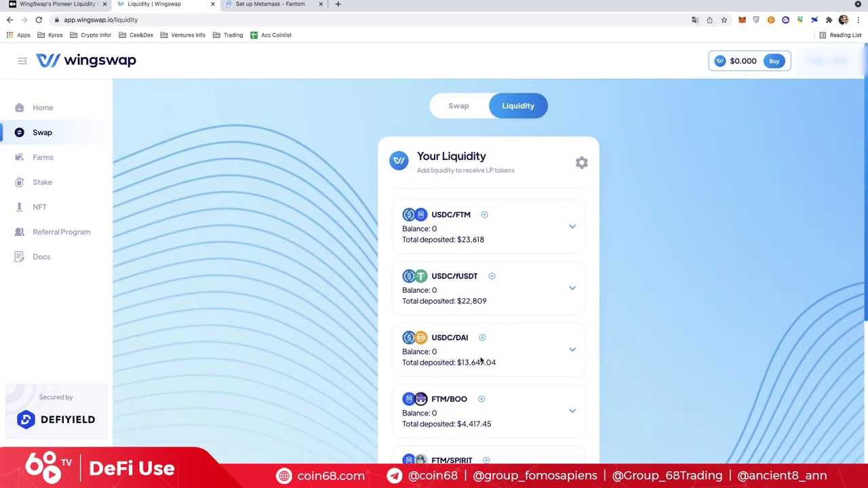
# Return to the token exchange, choose DAI as the token to receive and set the amount to swap to 10 FTM
pyautogui.click(471, 109)
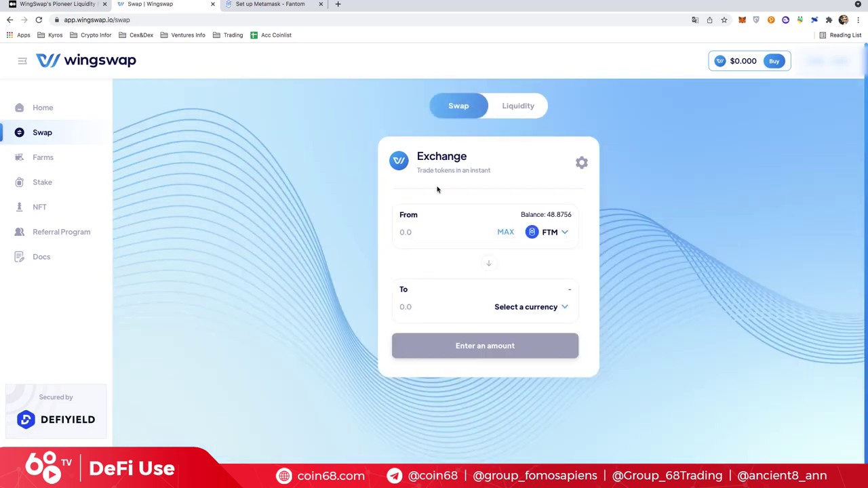
pyautogui.click(546, 307)
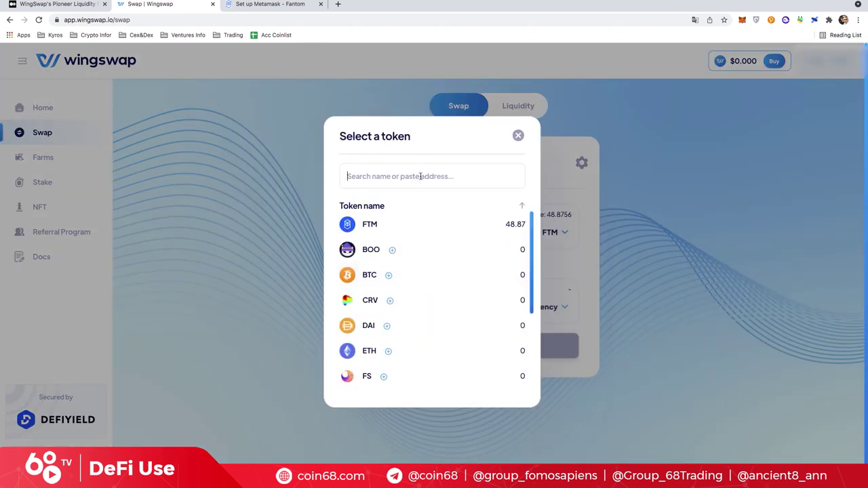
pyautogui.click(430, 328)
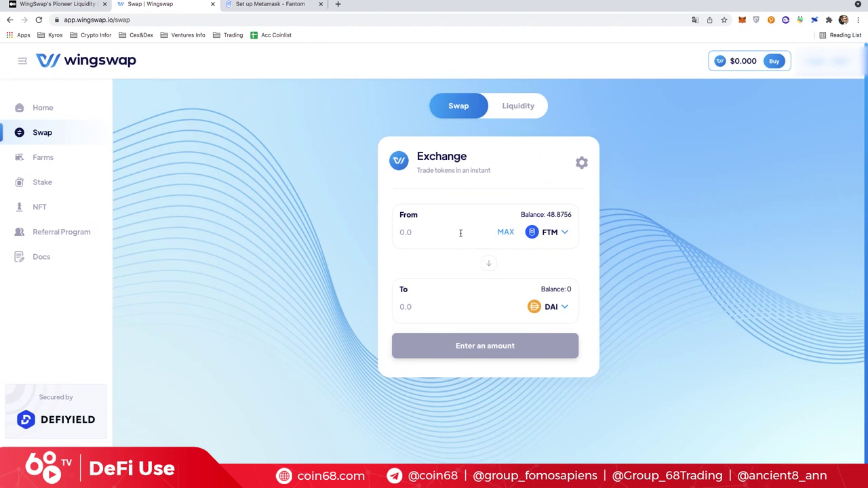
pyautogui.write('10')
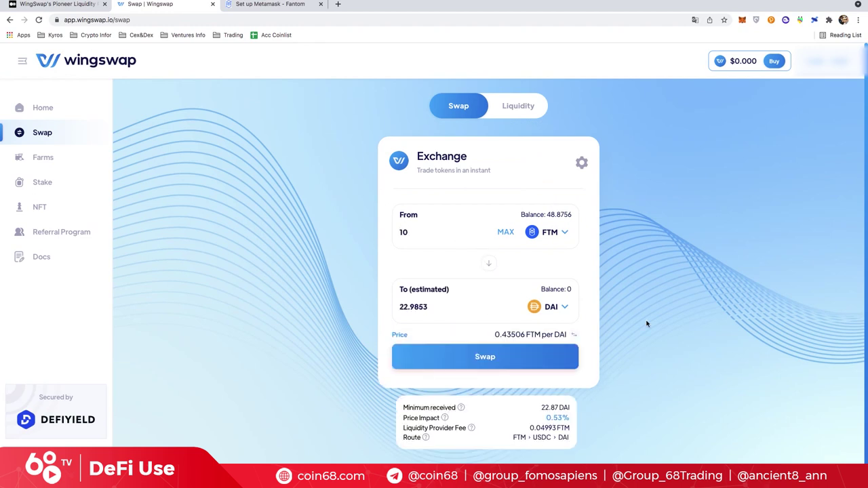
# Submit the FTM to DAI swap, confirm it in MetaMask and dismiss the transaction dialog
pyautogui.click(560, 355)
pyautogui.click(508, 380)
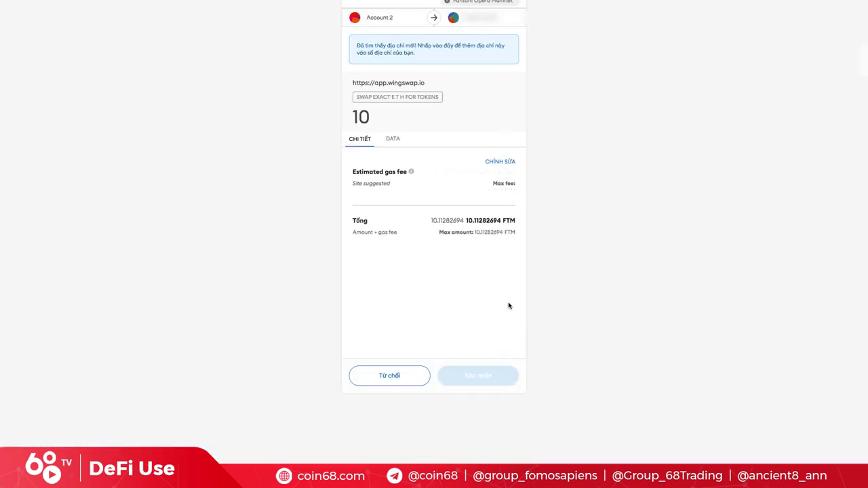
pyautogui.click(492, 372)
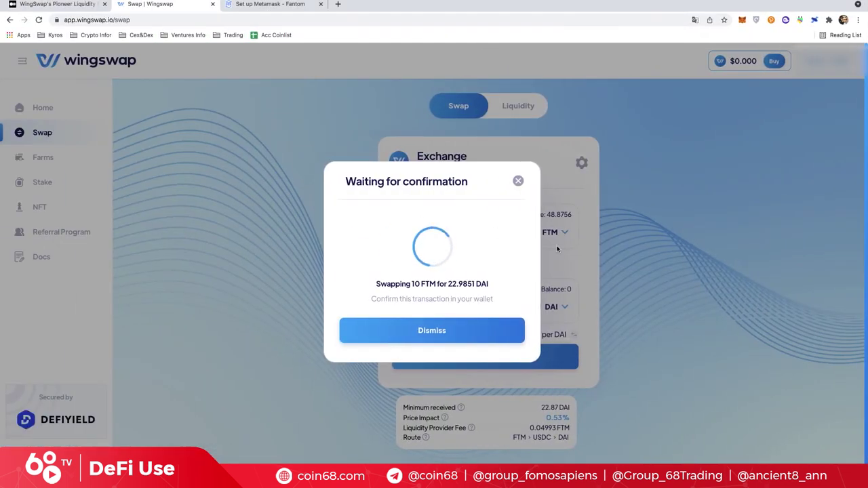
pyautogui.click(445, 327)
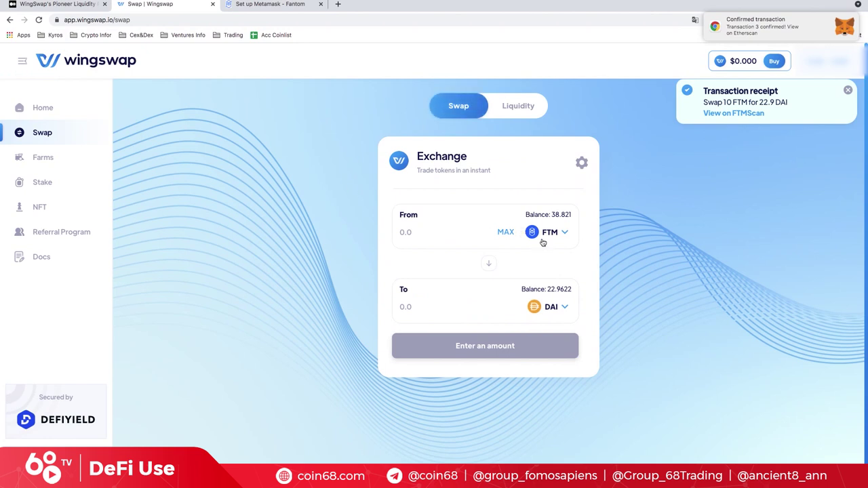
# Search the receivable tokens for usdc, add USDC to MetaMask and choose it as the token to receive
pyautogui.click(562, 306)
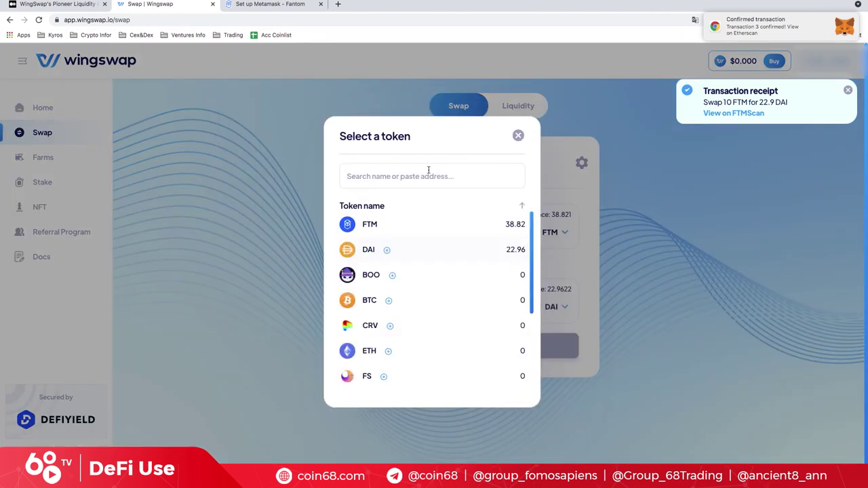
pyautogui.write('usdc')
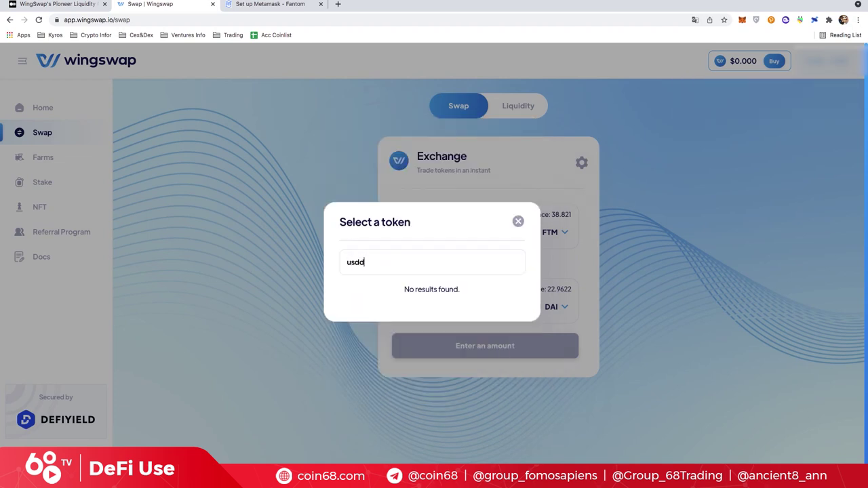
pyautogui.click(396, 224)
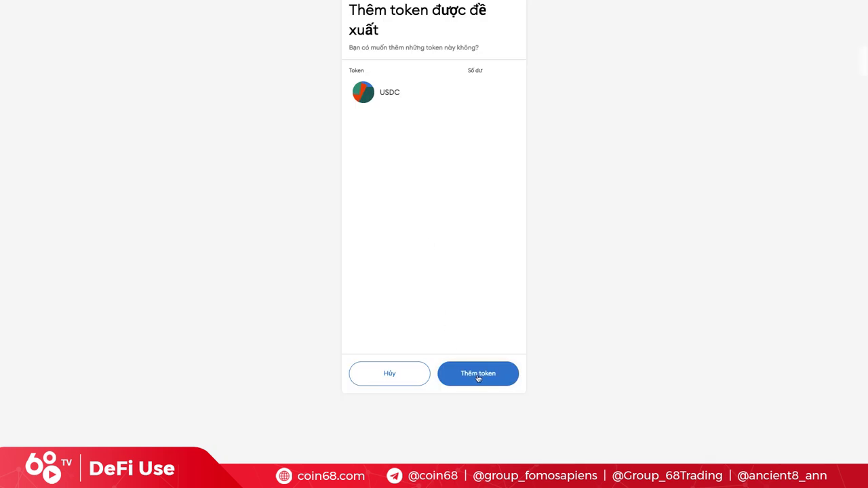
pyautogui.click(478, 373)
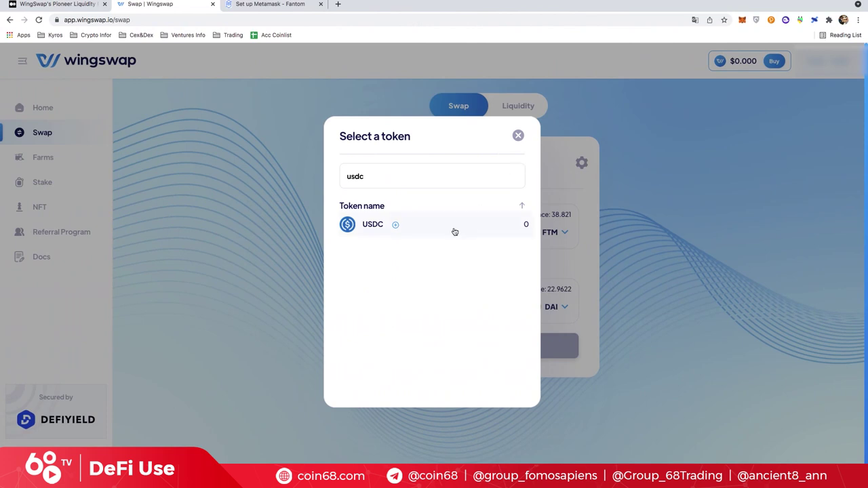
pyautogui.click(454, 231)
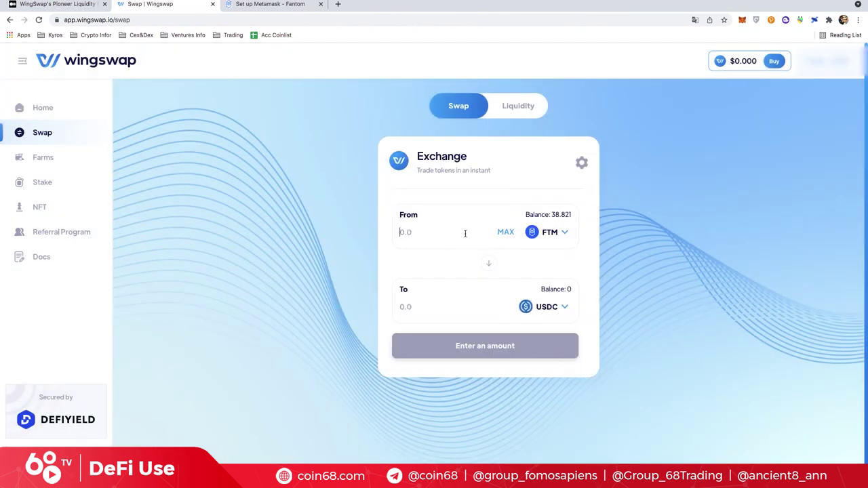
# Set the amount to receive in the FTM to USDC swap to 20 USDC
pyautogui.write('20')
pyautogui.doubleClick(441, 310)
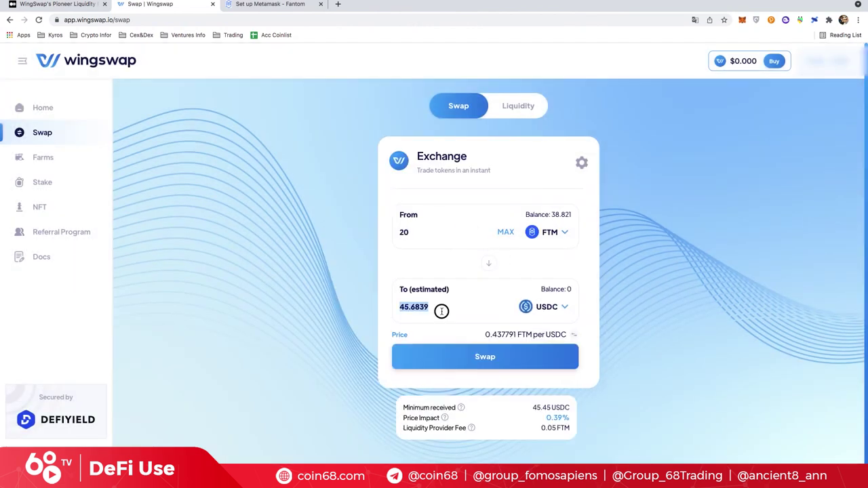
pyautogui.write('20')
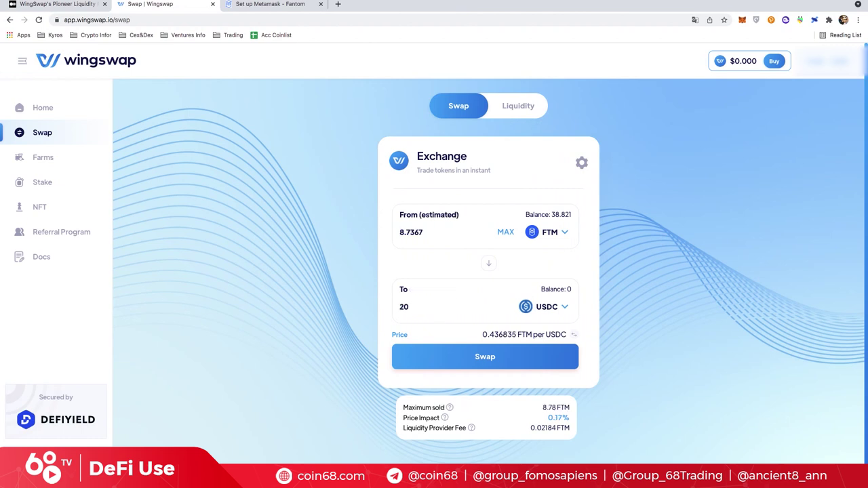
# Submit the FTM to USDC swap, confirm it in MetaMask and close the submission notice
pyautogui.click(451, 357)
pyautogui.click(451, 377)
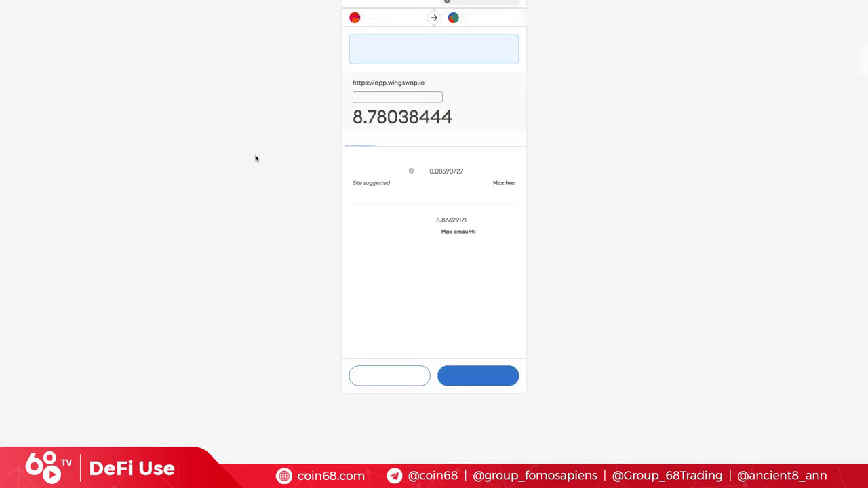
pyautogui.click(480, 376)
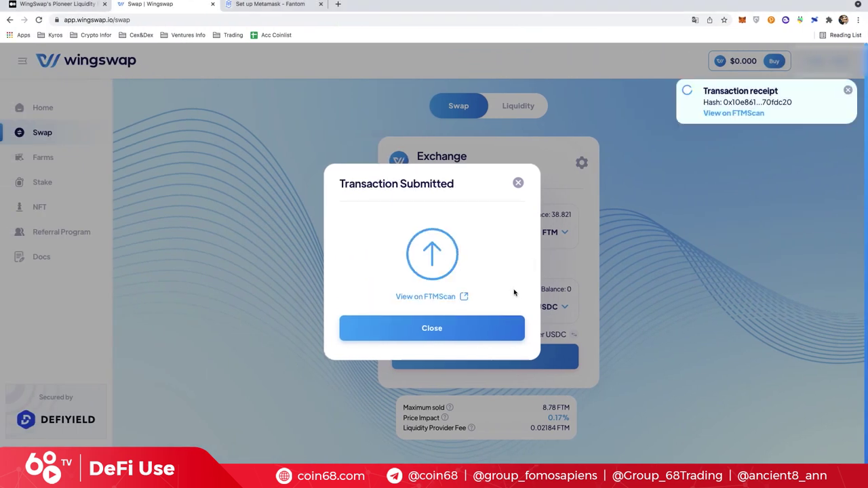
pyautogui.click(517, 182)
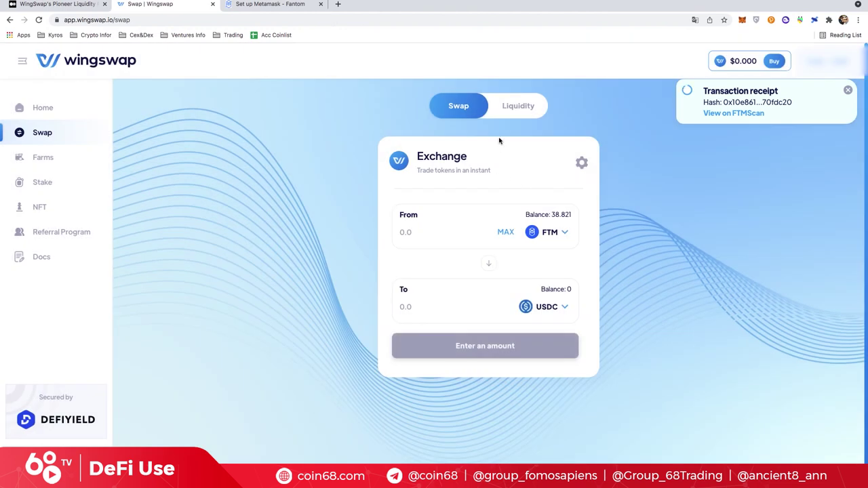
# Expand the USDC/DAI pool in the liquidity list and open its form for adding liquidity
pyautogui.click(522, 106)
pyautogui.scroll(-1, 503, 316)
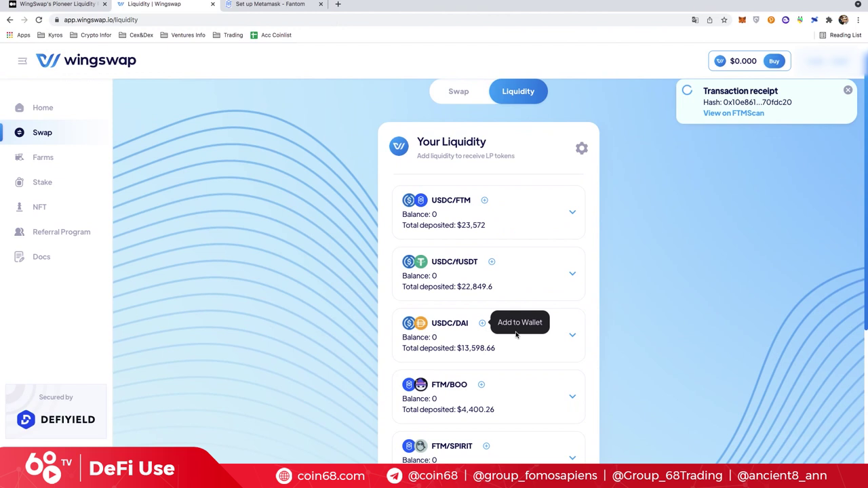
pyautogui.click(571, 335)
pyautogui.scroll(-2, 569, 335)
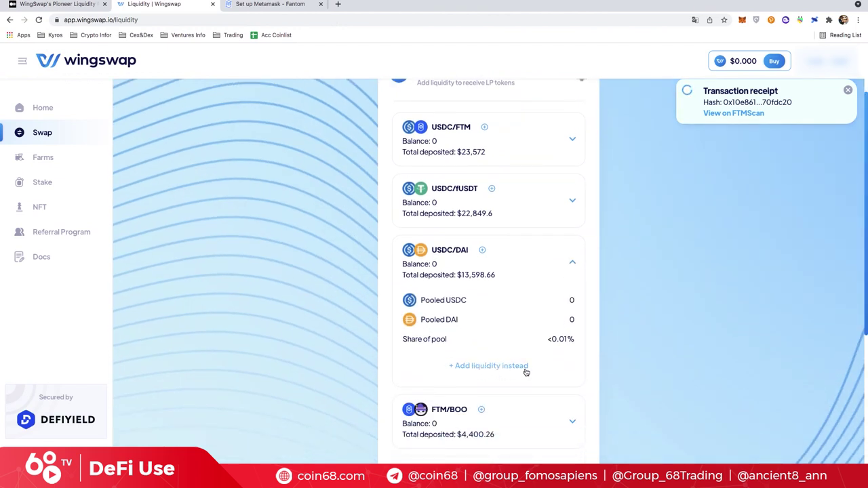
pyautogui.click(505, 366)
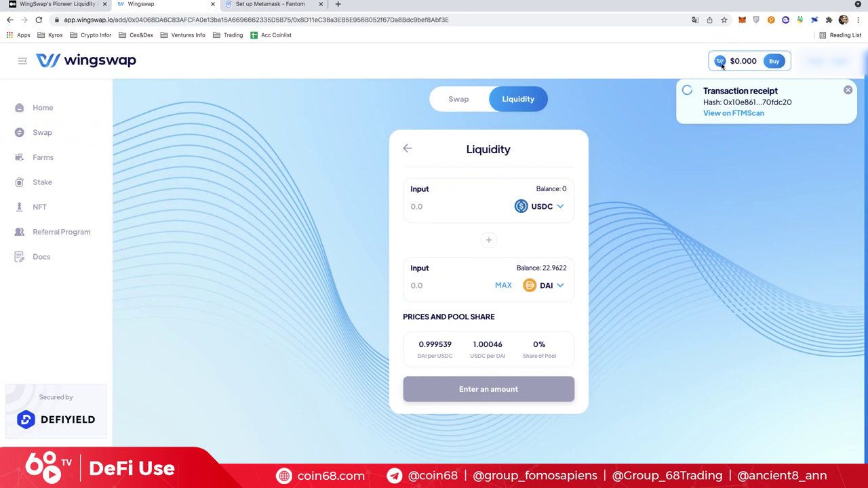
# Check the token balances in the MetaMask wallet and close it
pyautogui.click(742, 20)
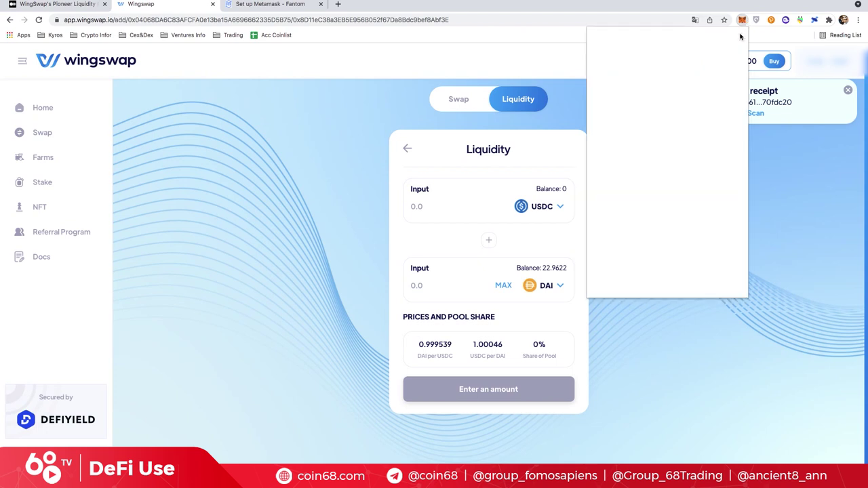
pyautogui.scroll(-3, 629, 181)
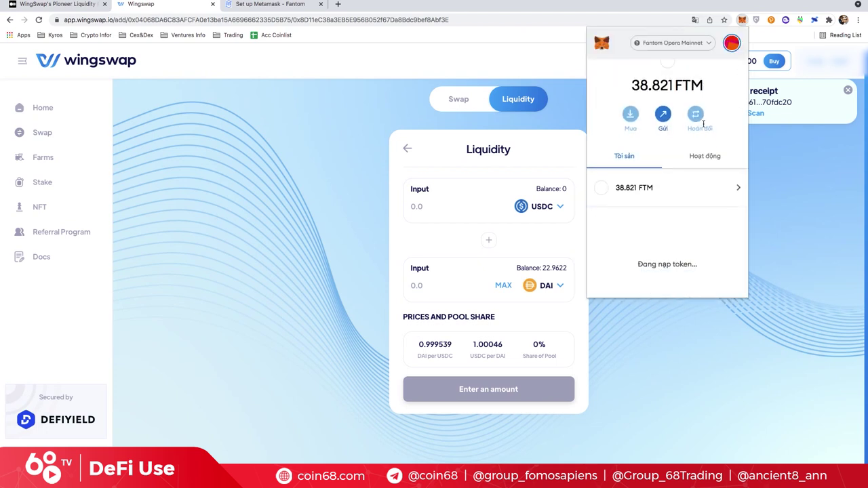
pyautogui.click(790, 195)
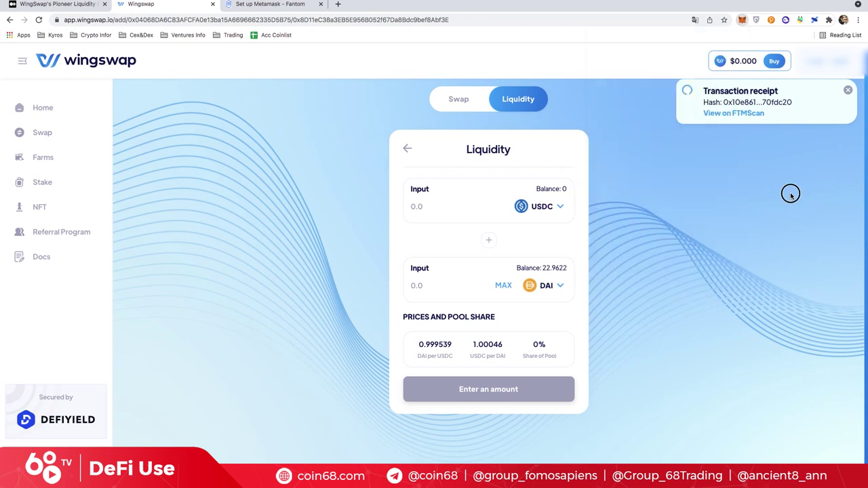
# Return to the swap form and select USDC as the token to receive to check its balance
pyautogui.click(473, 107)
pyautogui.click(556, 301)
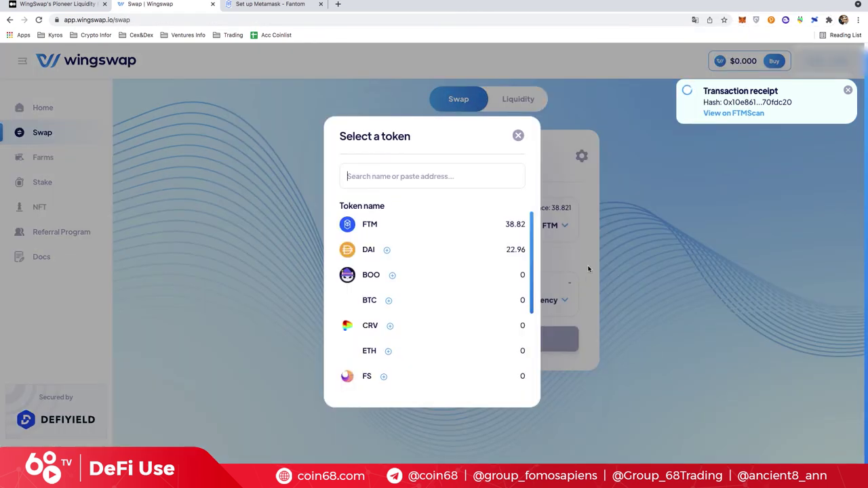
pyautogui.click(465, 172)
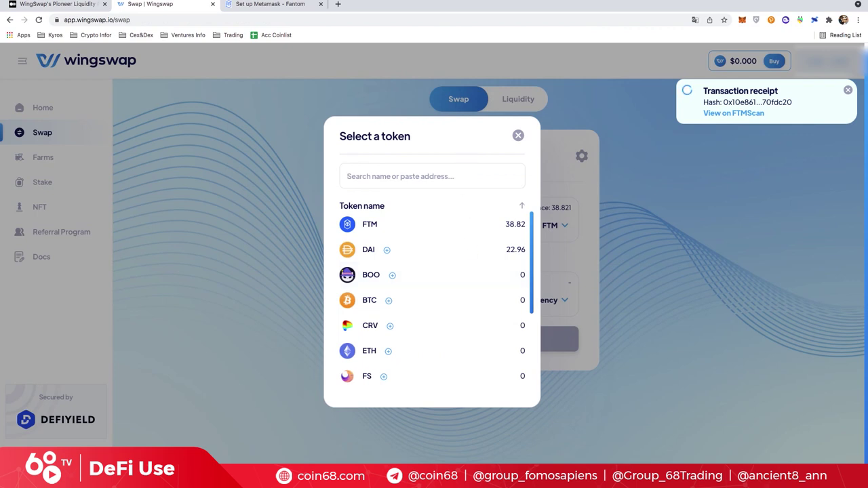
pyautogui.write('usd')
pyautogui.click(461, 224)
pyautogui.click(463, 300)
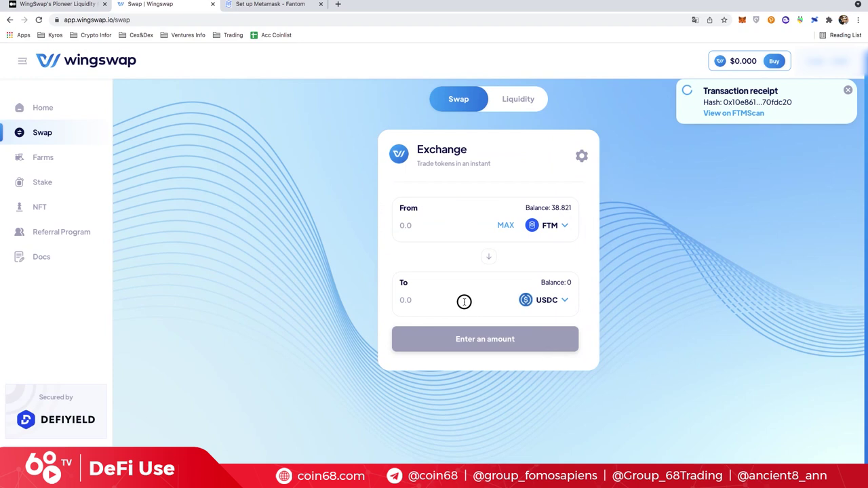
pyautogui.click(467, 299)
# View the pending swap transaction on FTMScan and return to the WingSwap swap page
pyautogui.click(765, 114)
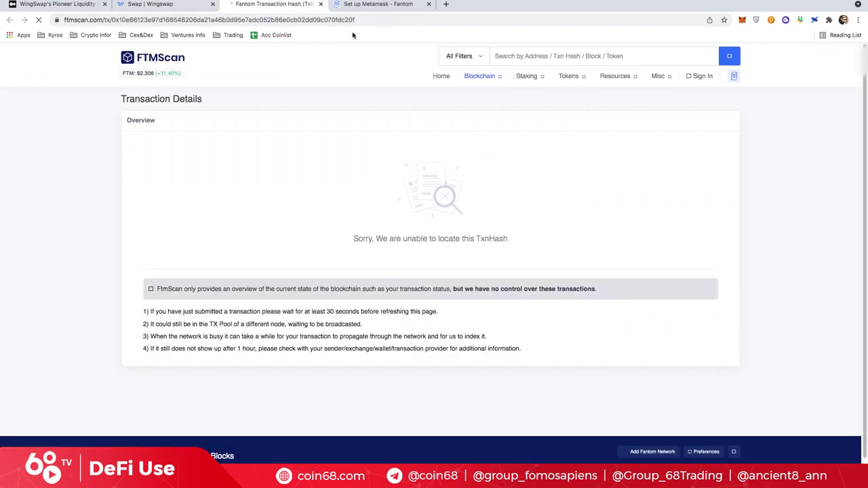
pyautogui.click(149, 4)
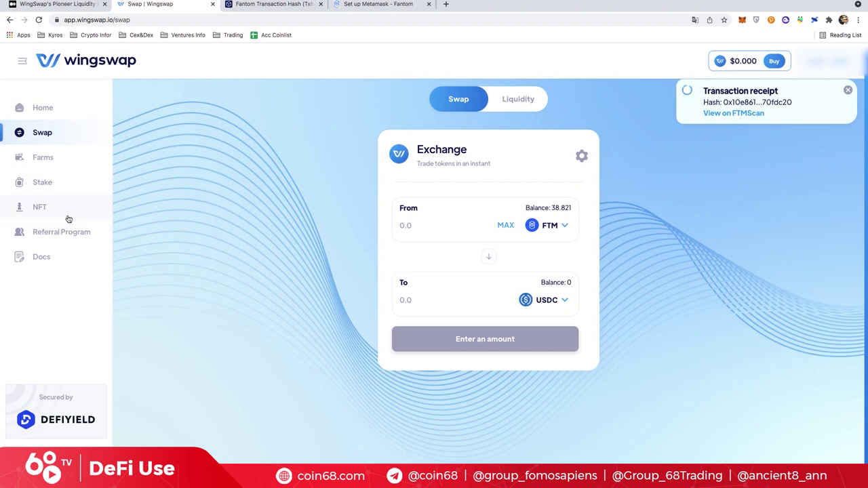
# Open the WingSwap documentation, place its tab before the swap page's tab and dismiss the translation offer
pyautogui.click(54, 265)
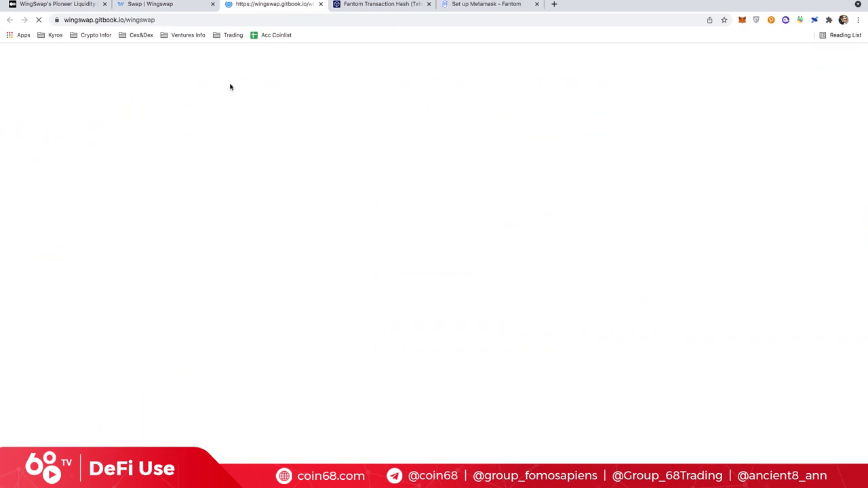
pyautogui.moveTo(206, 5); pyautogui.dragTo(162, 5)
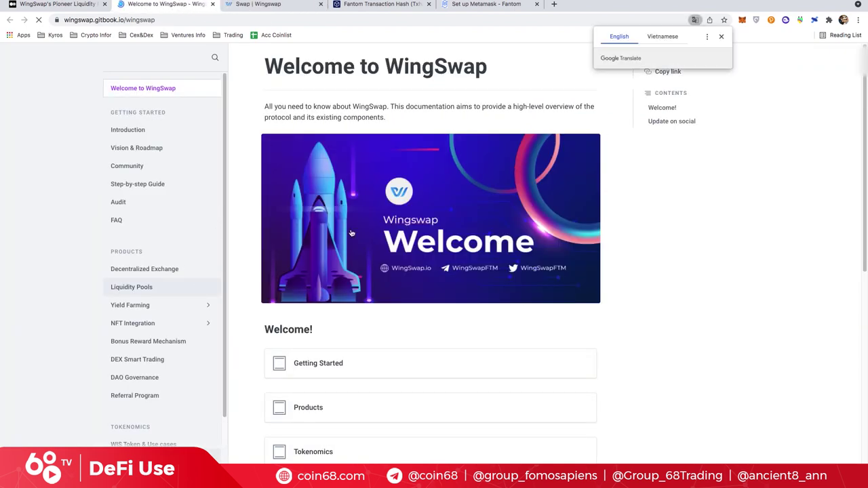
pyautogui.click(721, 36)
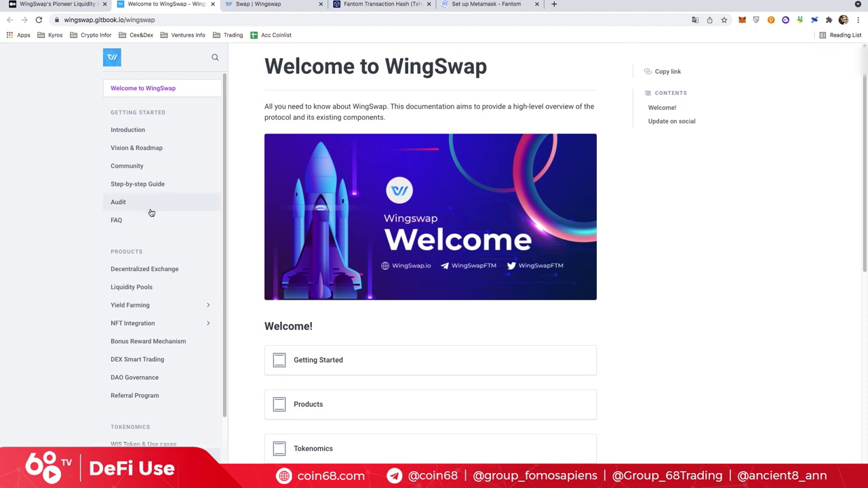
# Look through the documentation's list of Getting Started, Products and Tokenomics topics
pyautogui.scroll(-3, 154, 226)
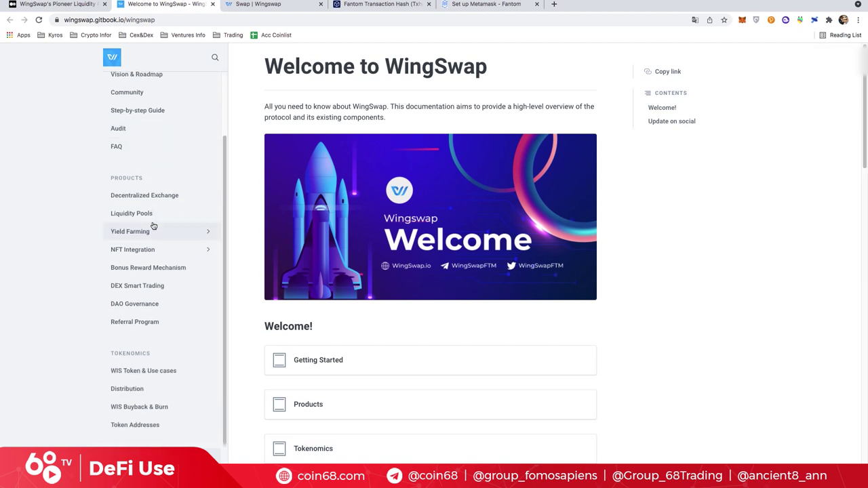
pyautogui.scroll(3, 155, 226)
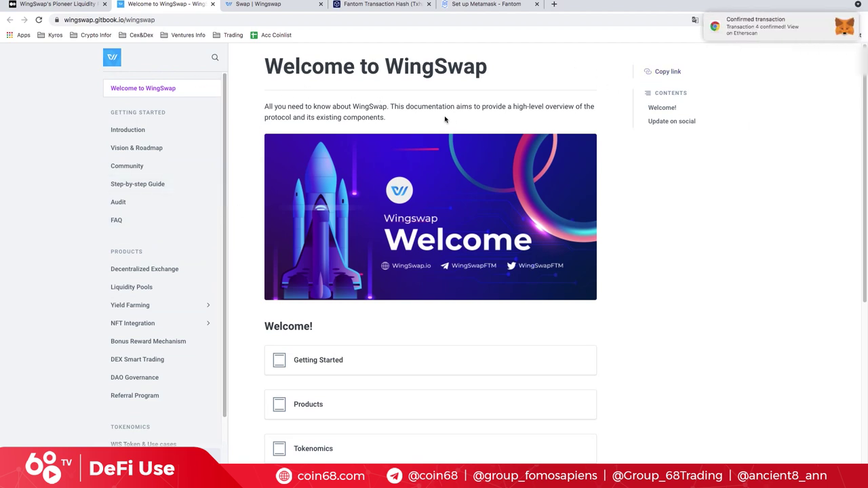
pyautogui.scroll(-2, 136, 201)
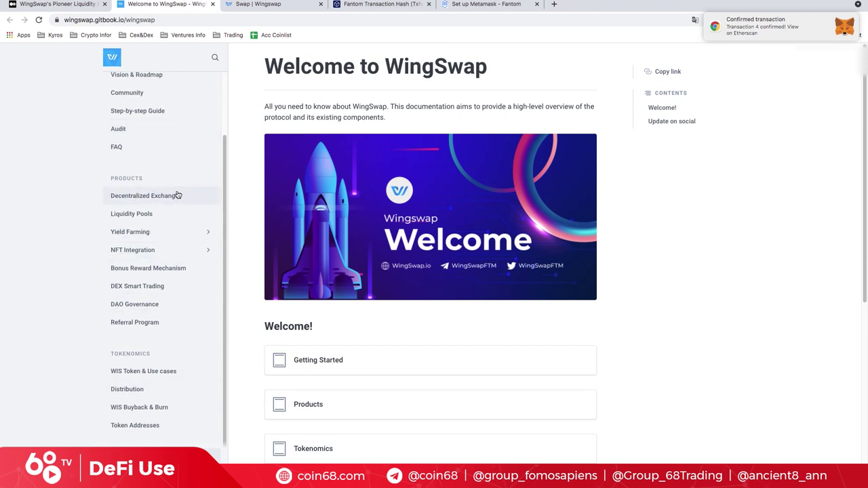
pyautogui.scroll(2, 177, 194)
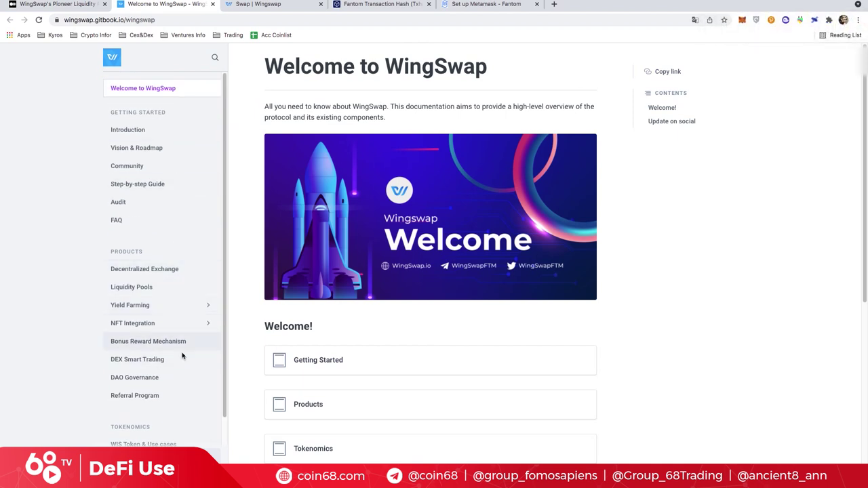
pyautogui.scroll(-2, 137, 307)
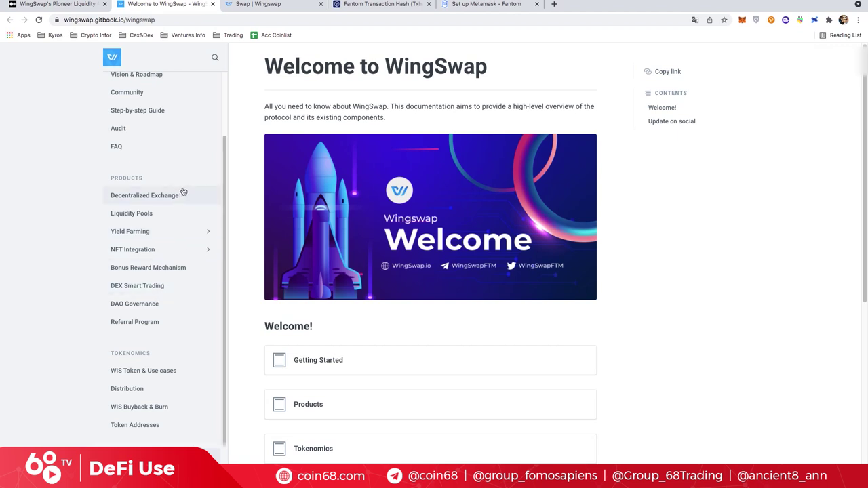
pyautogui.scroll(2, 156, 296)
# Go back to WingSwap's liquidity list, expand the USDC/DAI pool and open its form for adding liquidity
pyautogui.click(285, 5)
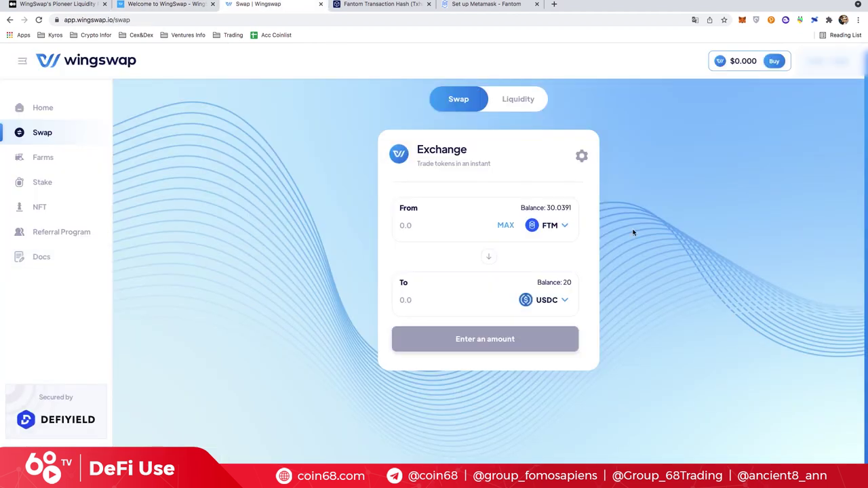
pyautogui.click(517, 111)
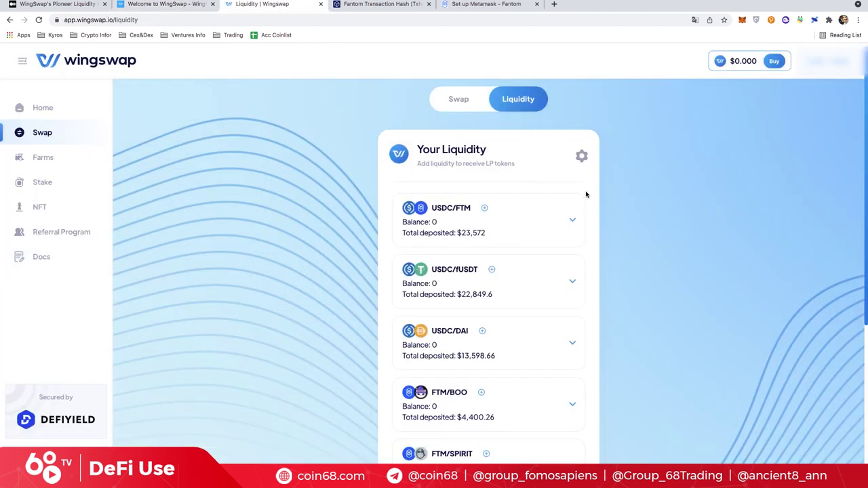
pyautogui.scroll(-1, 471, 223)
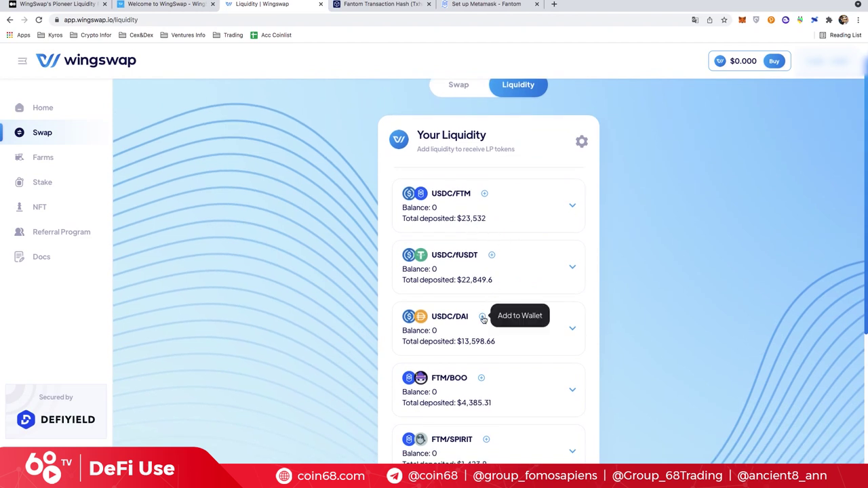
pyautogui.click(551, 327)
pyautogui.scroll(-2, 505, 352)
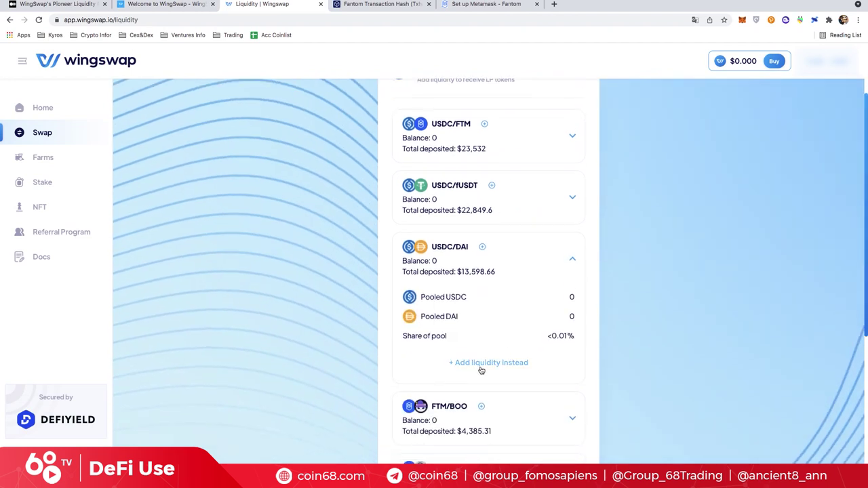
pyautogui.click(481, 366)
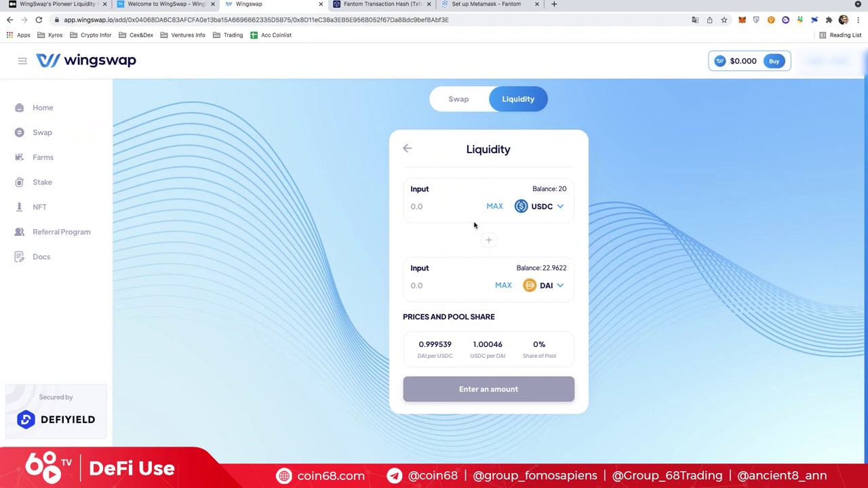
# Set the USDC liquidity amount to 20 and approve access to both USDC and DAI in MetaMask
pyautogui.click(448, 206)
pyautogui.write('20')
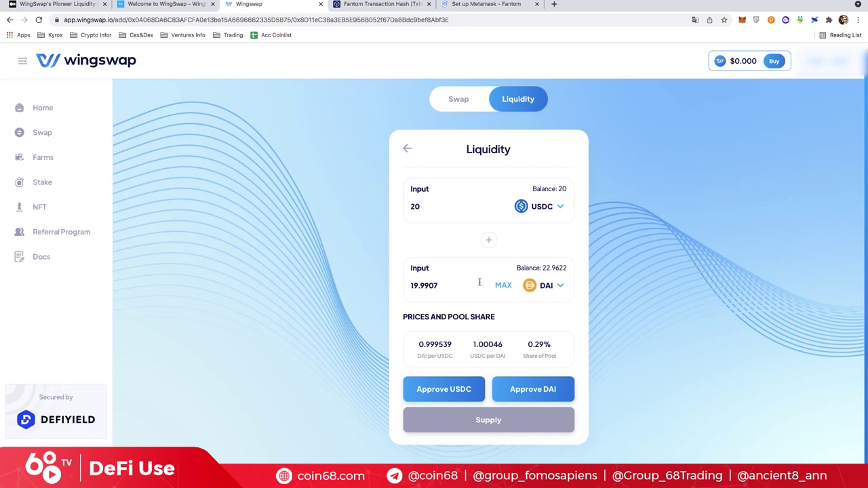
pyautogui.click(465, 393)
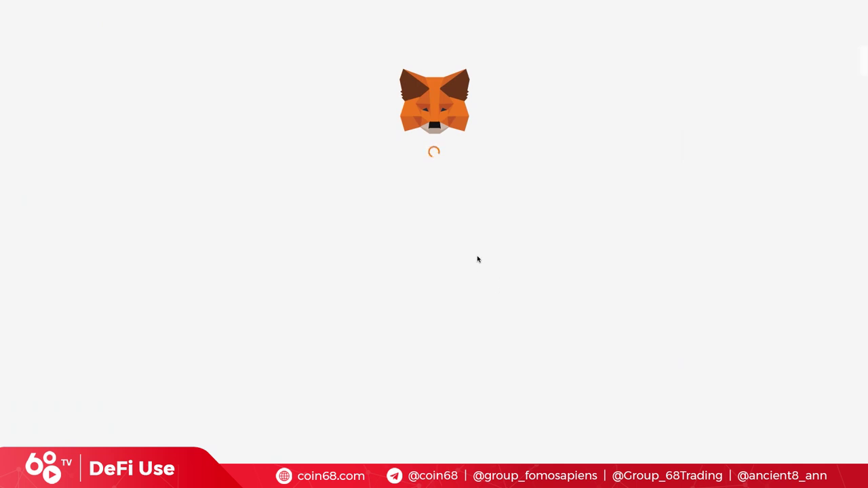
pyautogui.click(478, 249)
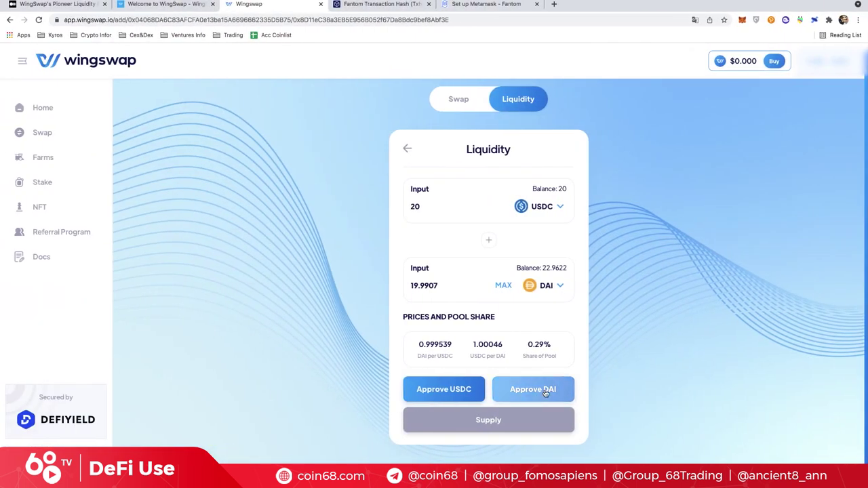
pyautogui.click(540, 391)
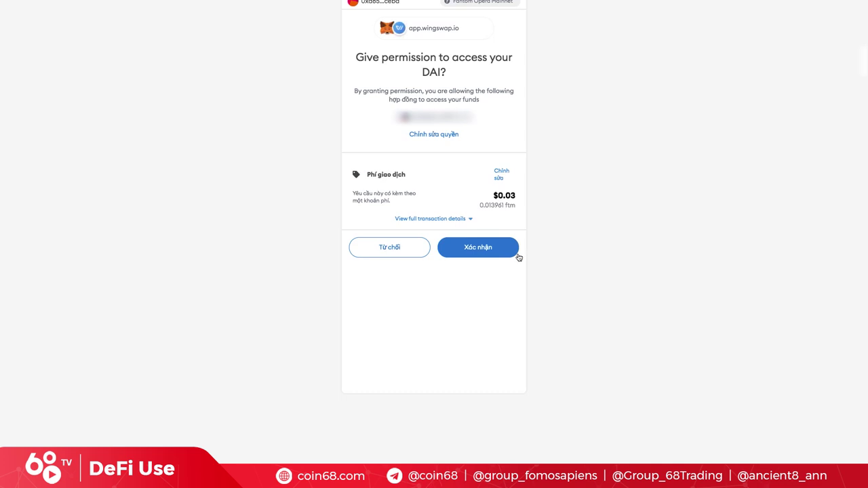
pyautogui.click(509, 247)
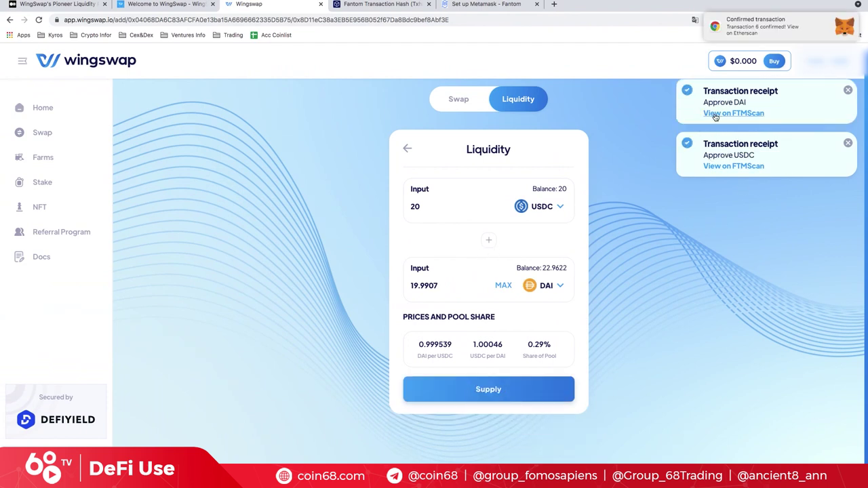
# Supply 20 USDC and 19.9907 DAI to the pool, confirm it in MetaMask and close the submission notice
pyautogui.click(491, 391)
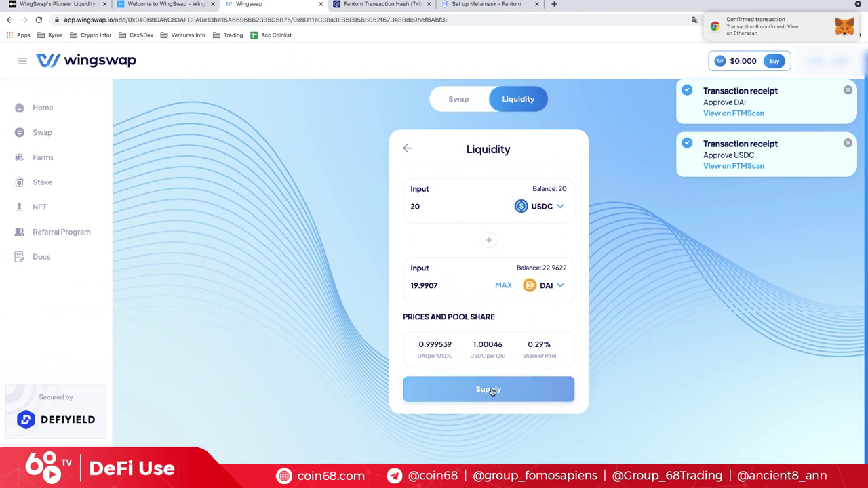
pyautogui.click(545, 385)
pyautogui.click(487, 354)
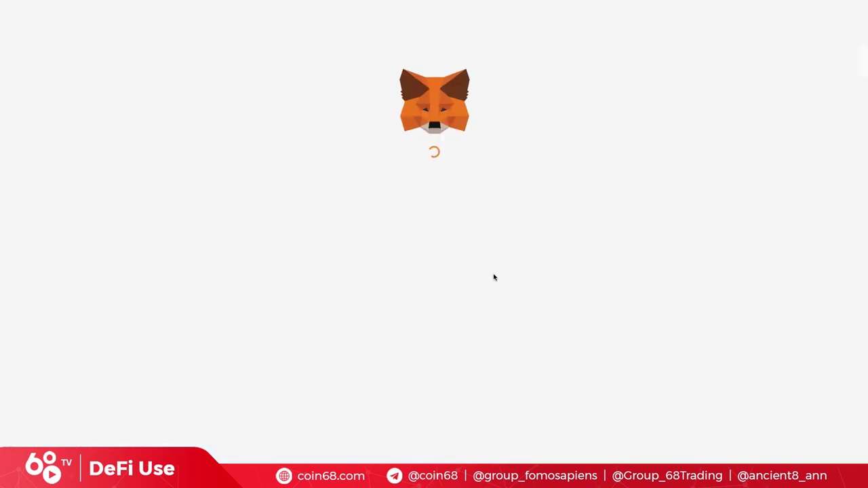
pyautogui.click(489, 374)
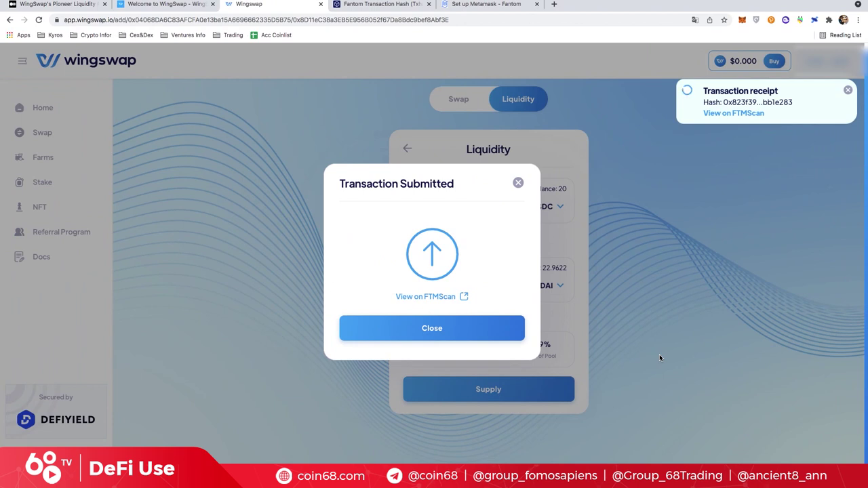
pyautogui.click(659, 357)
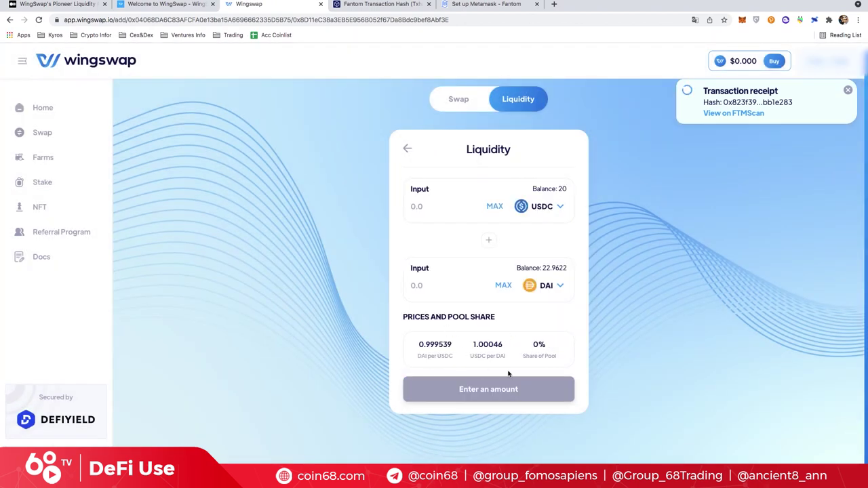
# Examine the USDC-DAI LP token balance, share of pool and pooled amounts below the liquidity form
pyautogui.scroll(-1, 572, 356)
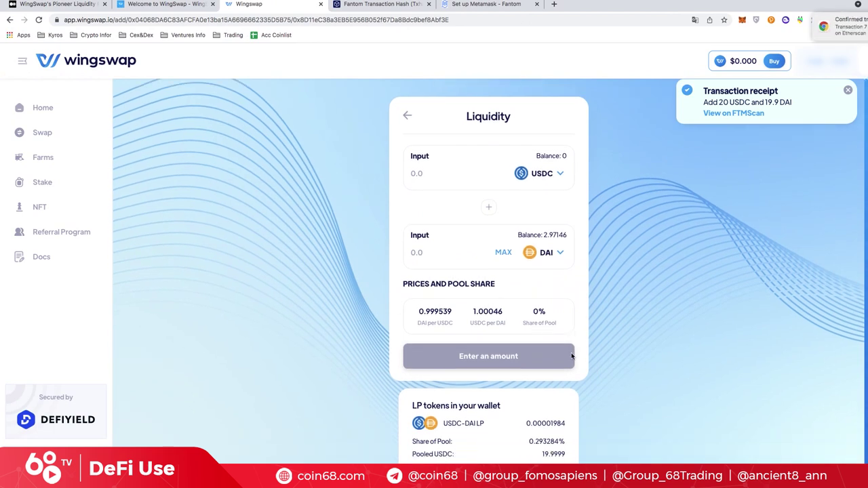
pyautogui.scroll(-1, 572, 356)
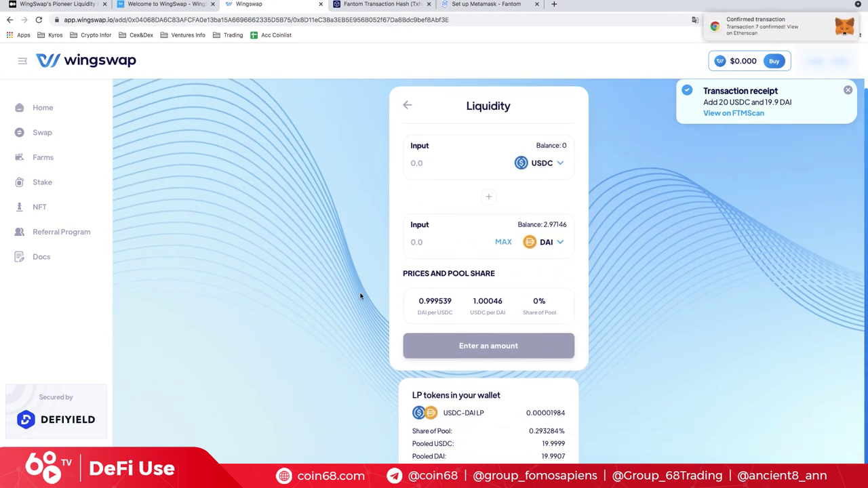
pyautogui.moveTo(529, 432); pyautogui.dragTo(567, 438)
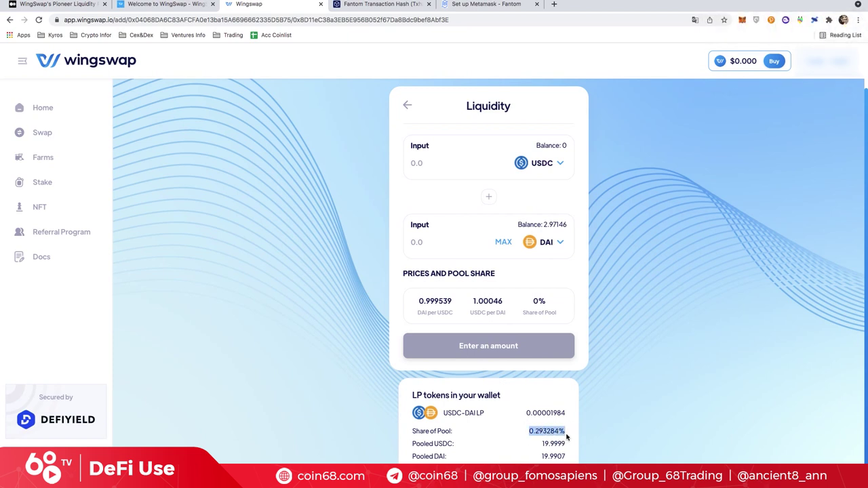
pyautogui.click(681, 415)
pyautogui.scroll(1, 668, 413)
pyautogui.scroll(-1, 658, 409)
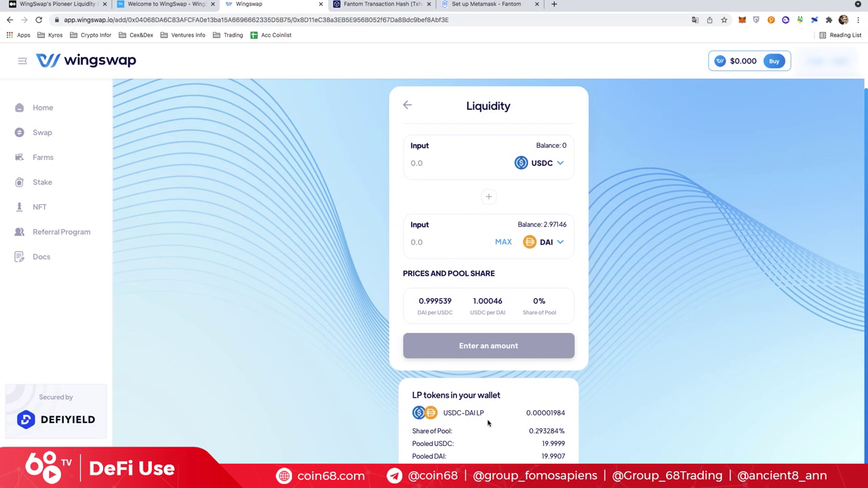
# Return to the liquidity list and expand the USDC/DAI pool to view the supplied position
pyautogui.click(408, 106)
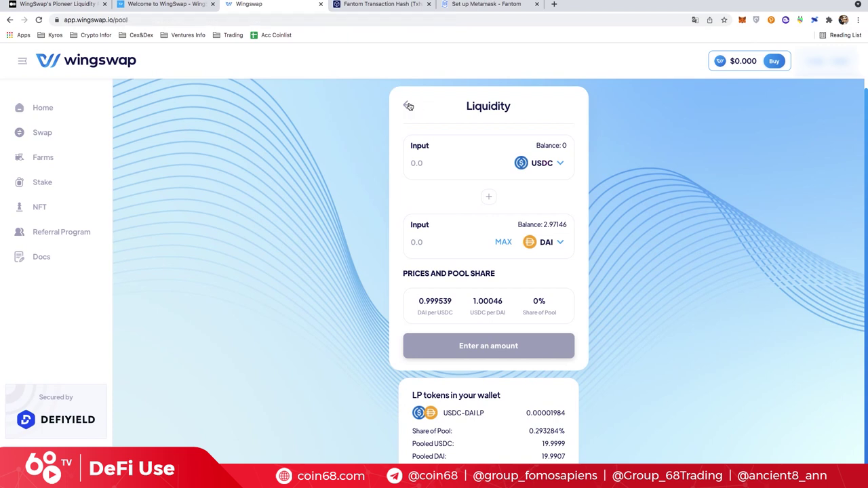
pyautogui.scroll(-4, 537, 181)
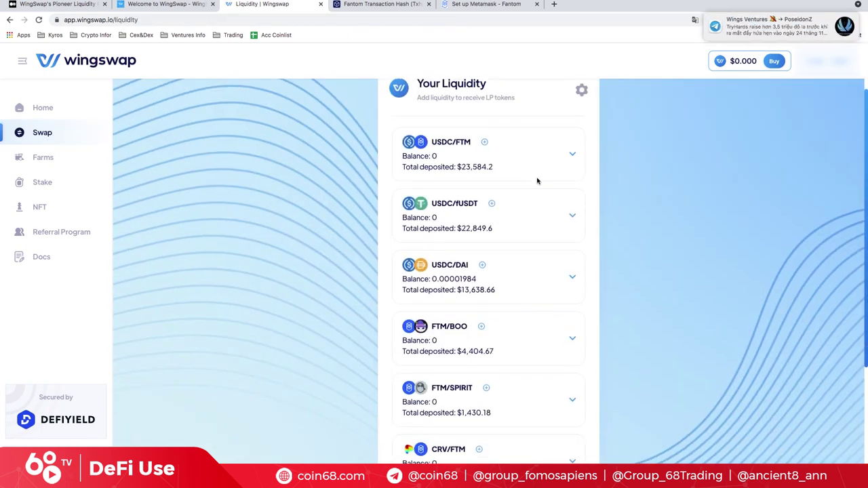
pyautogui.scroll(2, 523, 201)
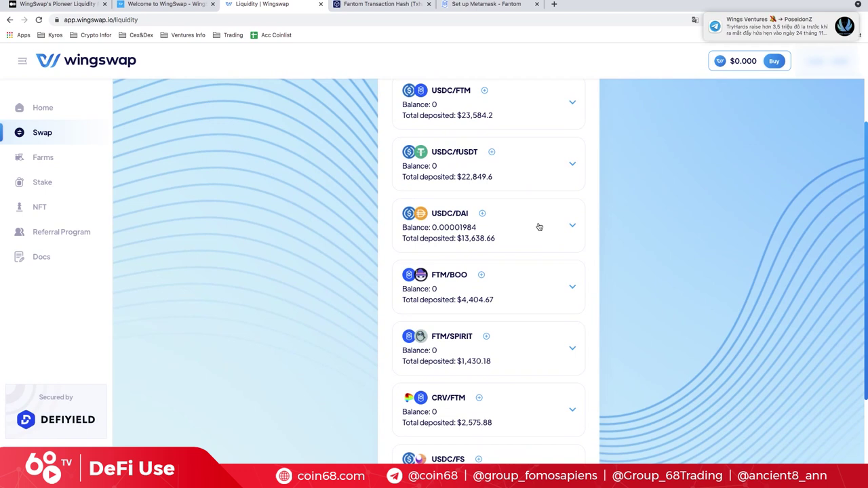
pyautogui.click(573, 226)
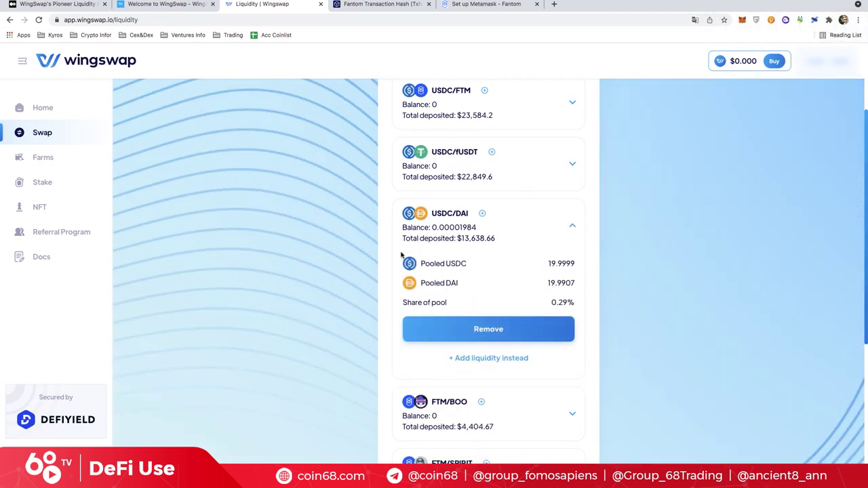
# Open the removal form for the USDC/DAI pool position and set the amount to remove to 100%
pyautogui.click(516, 329)
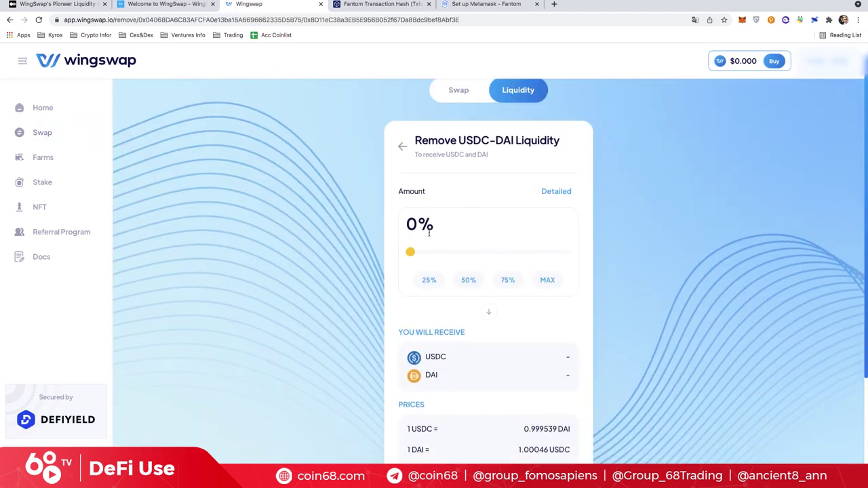
pyautogui.scroll(-2, 461, 240)
pyautogui.moveTo(410, 192)
pyautogui.mouseDown()
pyautogui.moveTo(496, 194)
pyautogui.moveTo(409, 198)
pyautogui.mouseUp()
pyautogui.scroll(2, 433, 217)
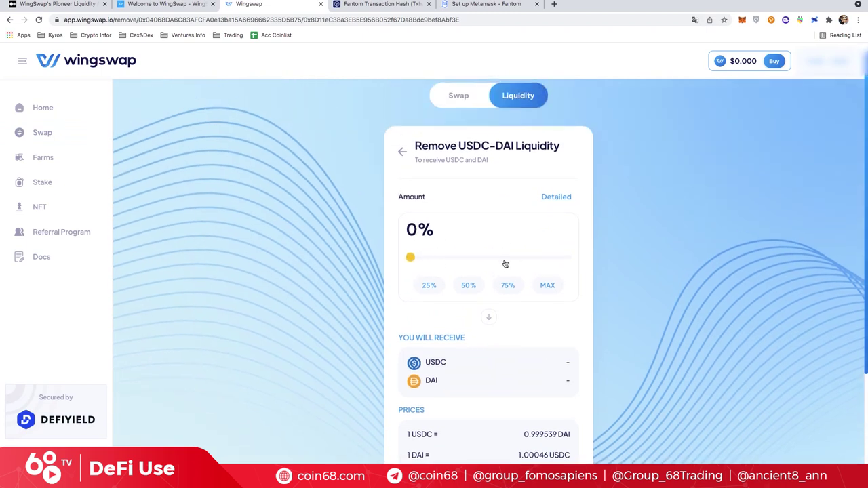
pyautogui.click(429, 285)
pyautogui.click(469, 285)
pyautogui.click(508, 285)
pyautogui.click(547, 286)
pyautogui.scroll(-2, 519, 259)
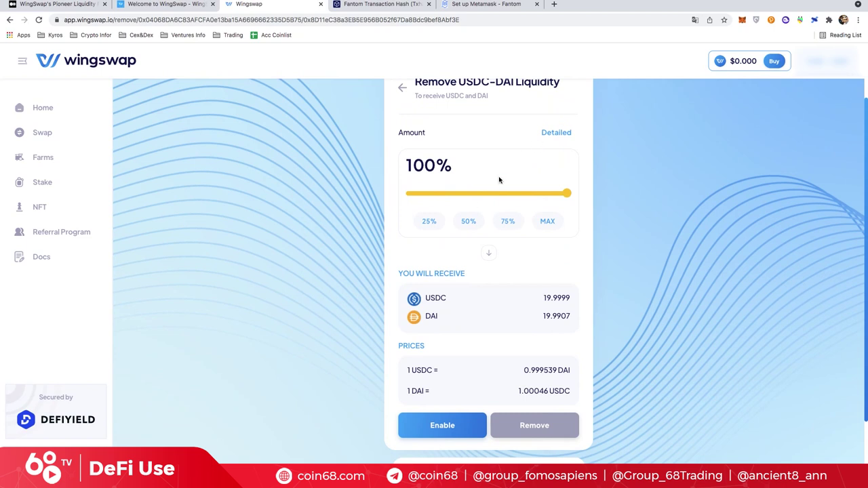
# Enable the USDC-DAI liquidity removal and sign the Wingswap LPs signature request in MetaMask
pyautogui.scroll(-1, 502, 305)
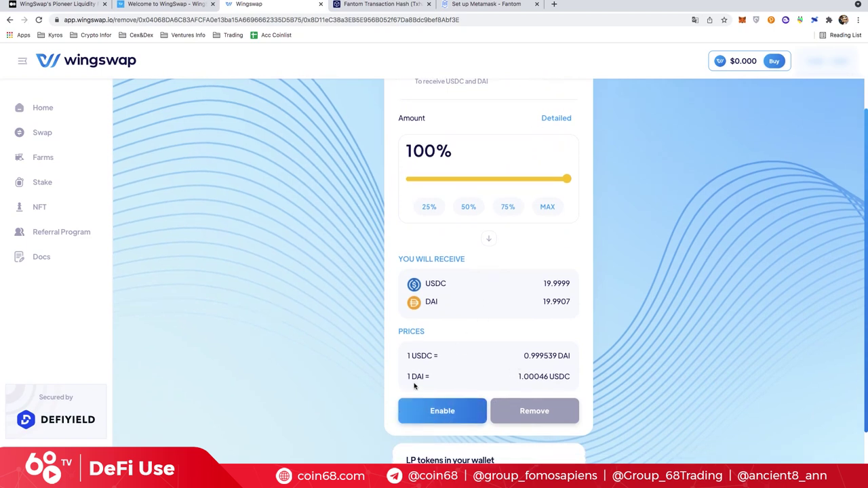
pyautogui.click(438, 410)
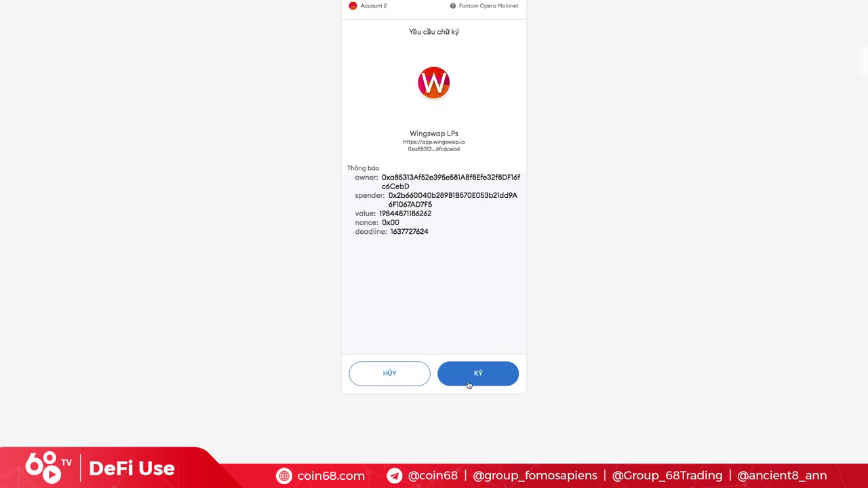
pyautogui.click(467, 382)
pyautogui.scroll(-1, 557, 376)
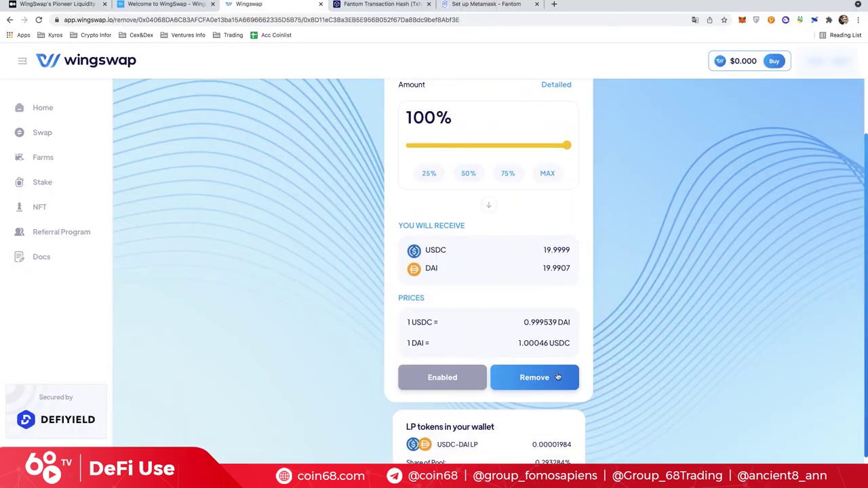
# Remove the full USDC-DAI liquidity, confirm the transaction in MetaMask and close the submission notice
pyautogui.click(552, 378)
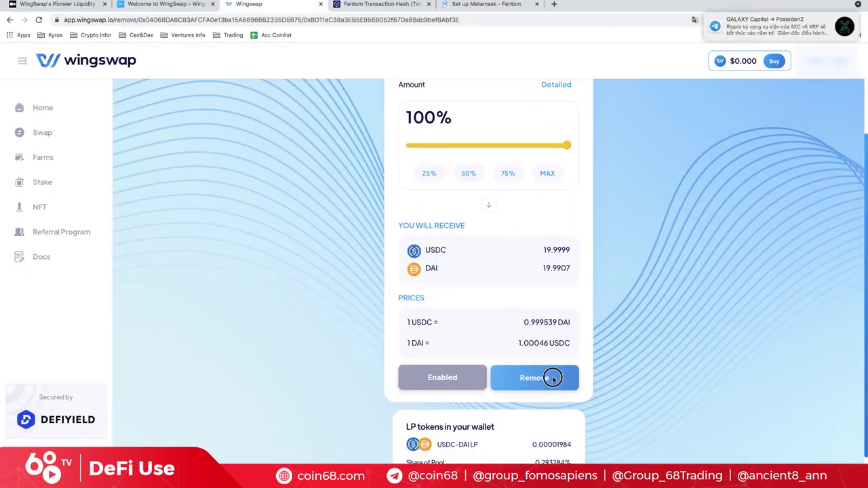
pyautogui.click(495, 360)
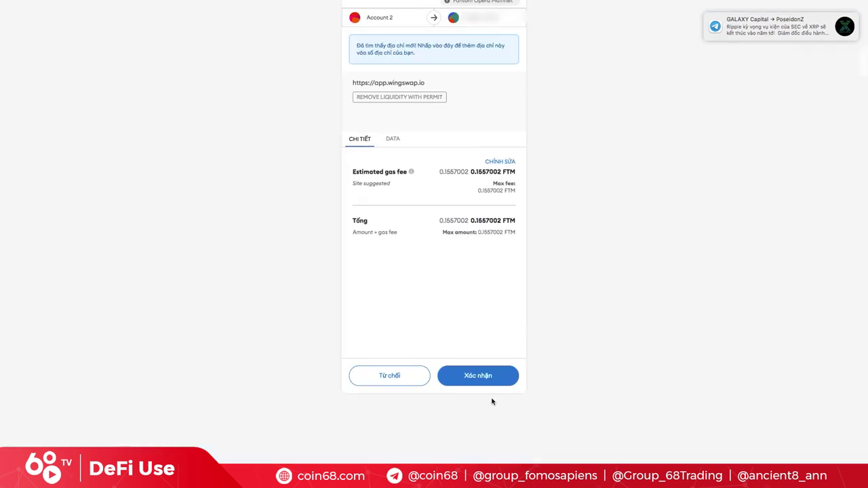
pyautogui.click(498, 384)
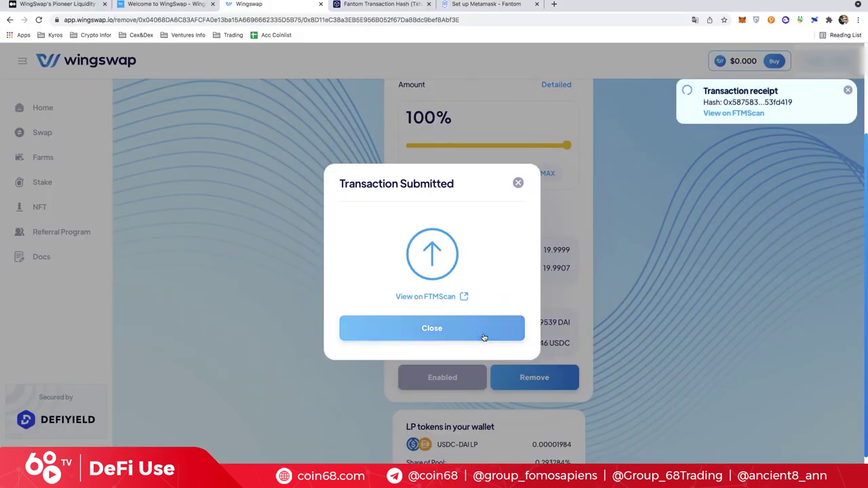
pyautogui.click(489, 336)
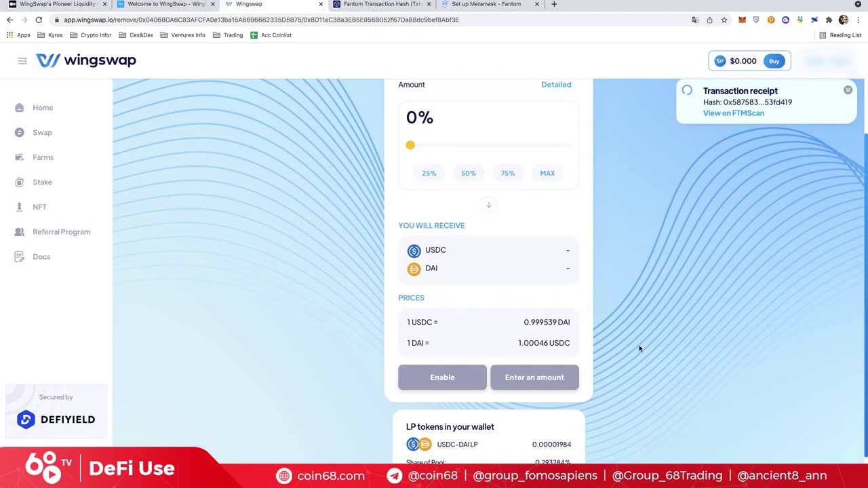
# Return to the swap form and check the FTM, DAI and USDC balances in the token selection list
pyautogui.scroll(2, 636, 348)
pyautogui.scroll(2, 686, 244)
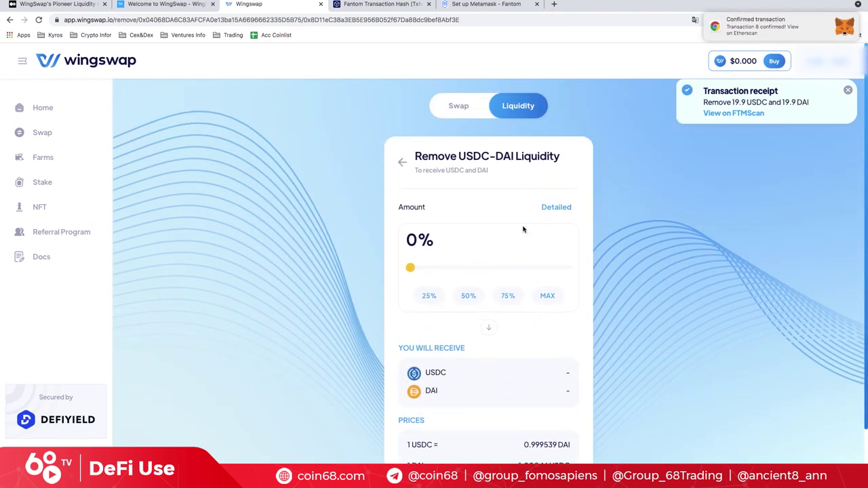
pyautogui.click(459, 105)
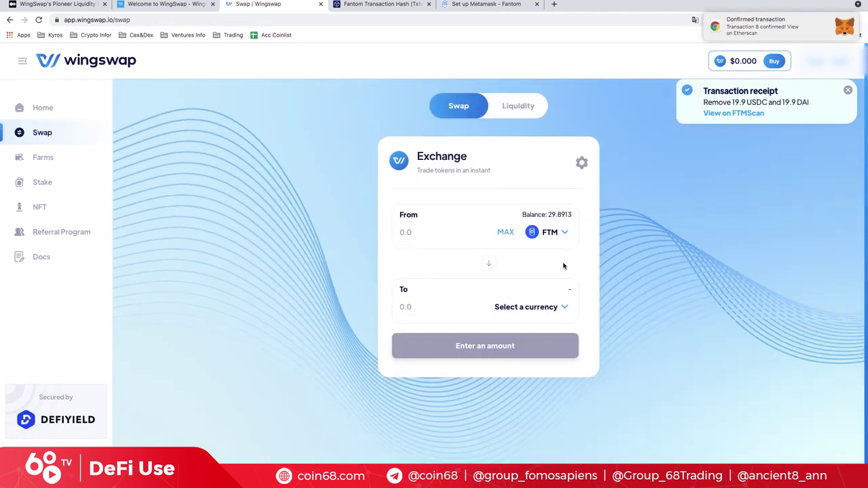
pyautogui.click(566, 308)
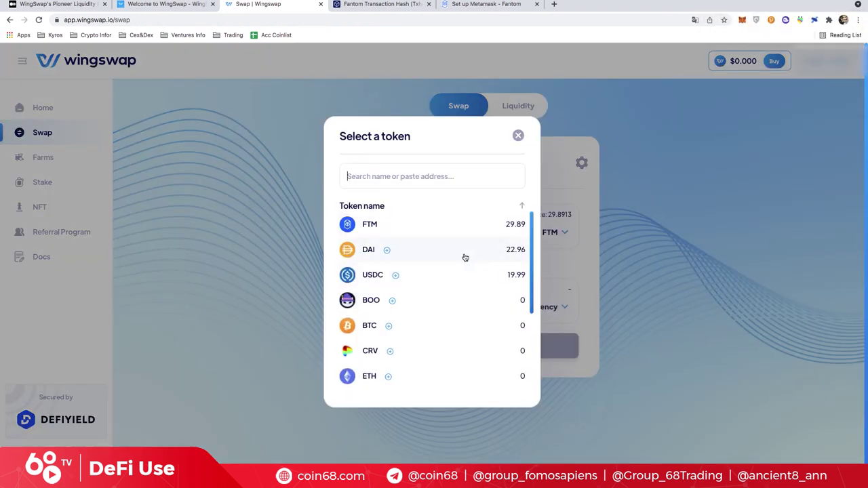
pyautogui.click(641, 196)
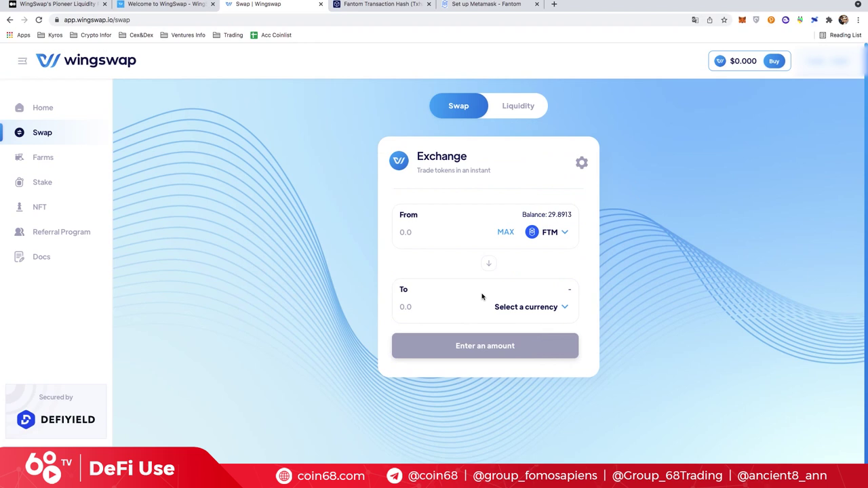
# Review the Pioneer Liquidity Providing Program article's introduction and eligible pairs on Medium, and return to the WingSwap swap page
pyautogui.click(60, 4)
pyautogui.scroll(1, 424, 191)
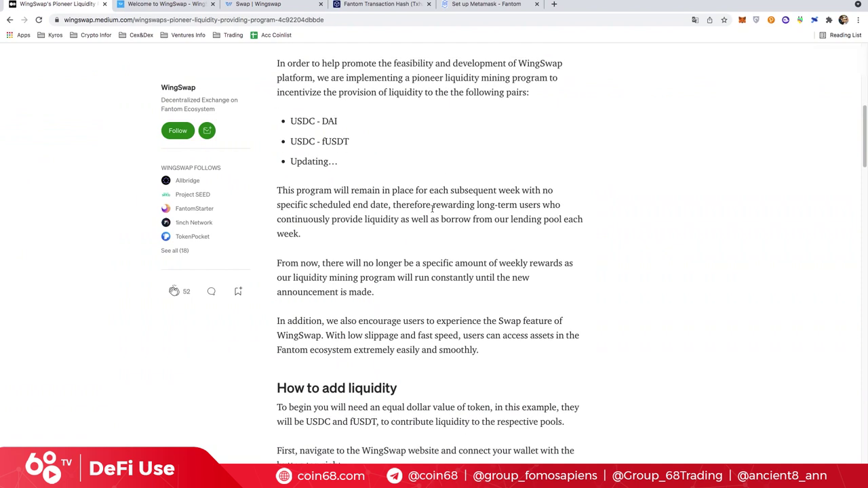
pyautogui.scroll(5, 432, 209)
pyautogui.scroll(9, 360, 173)
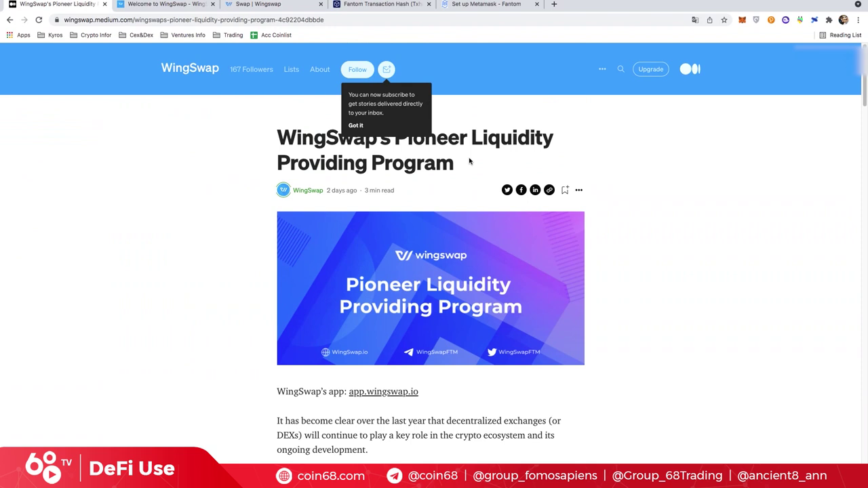
pyautogui.scroll(-12, 451, 157)
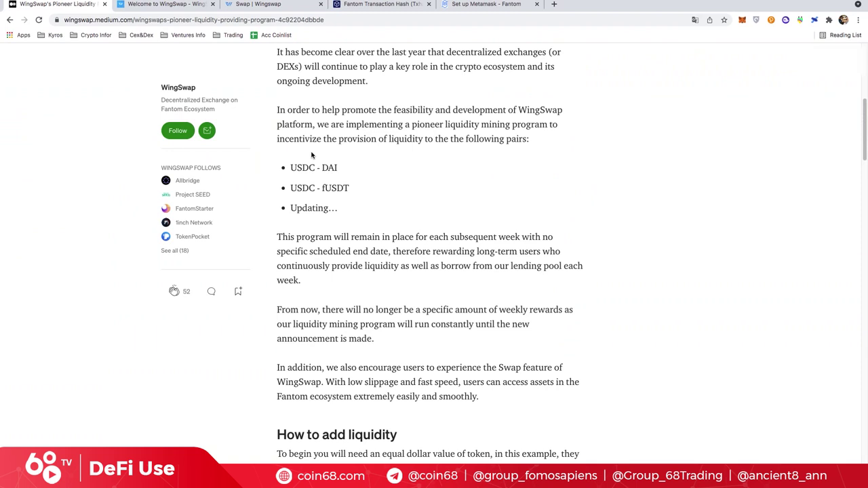
pyautogui.click(254, 5)
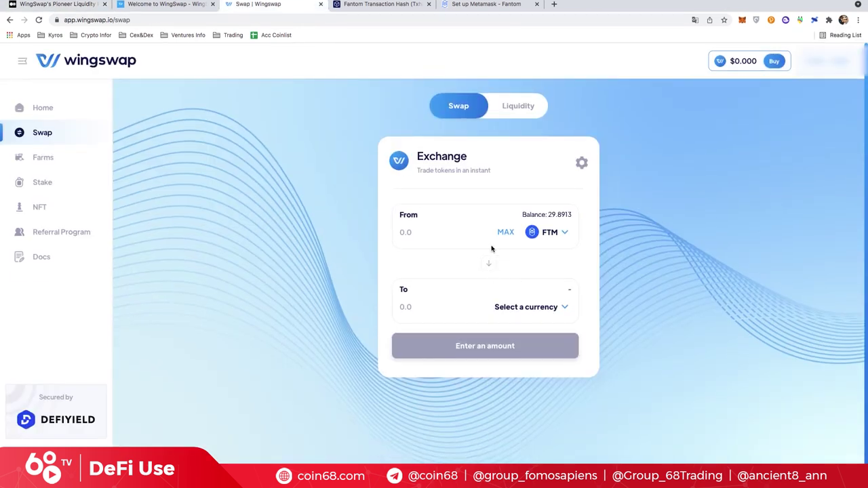